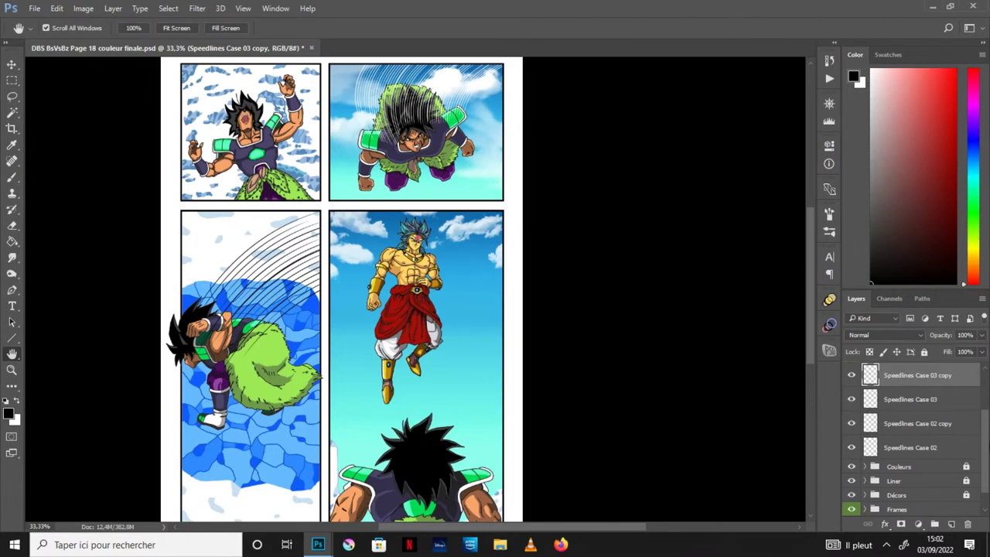
Create a new layer above "Speedlines Case 03 copy" and name it "Onomatopé"
click(951, 525)
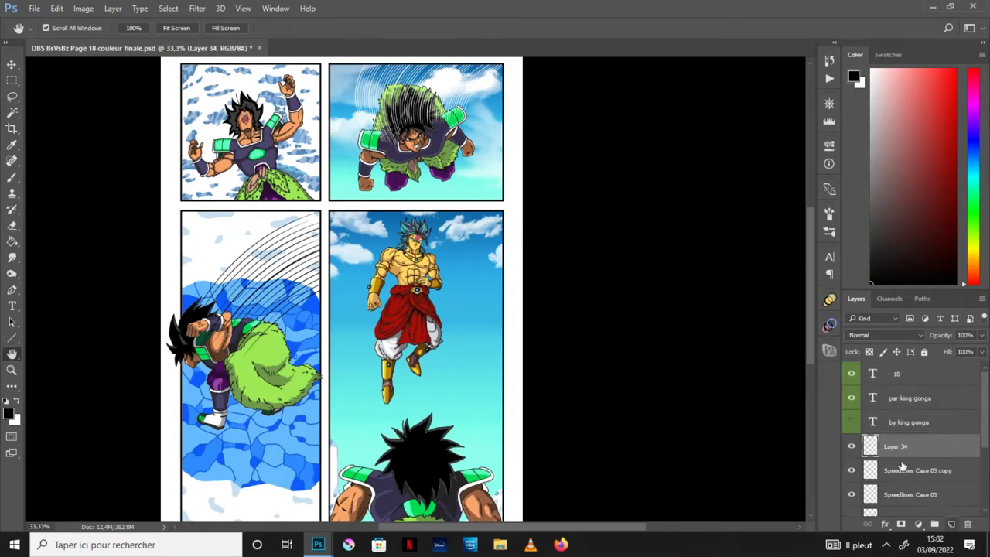
double_click(899, 451)
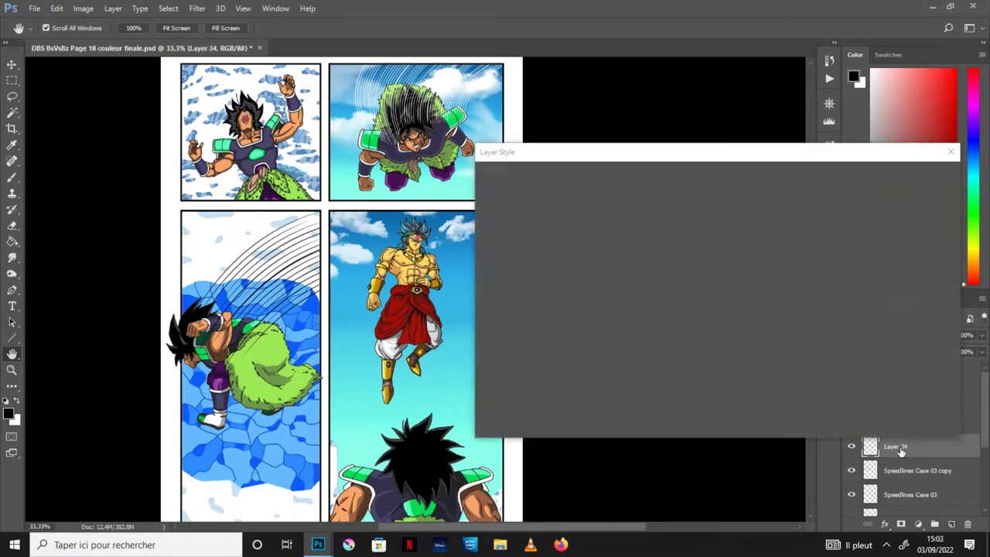
key(Escape)
double_click(896, 447)
text(On)
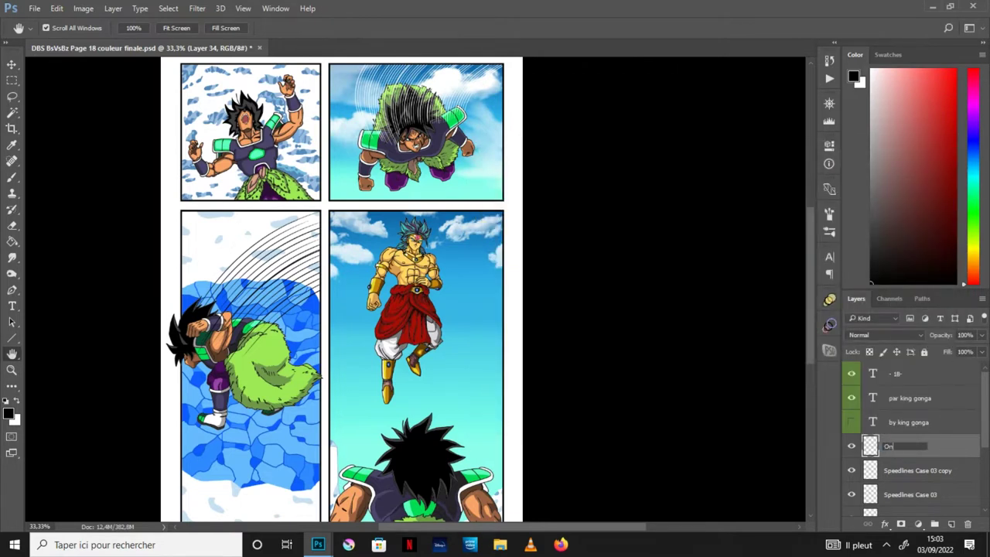
text(omatopé)
key(Return)
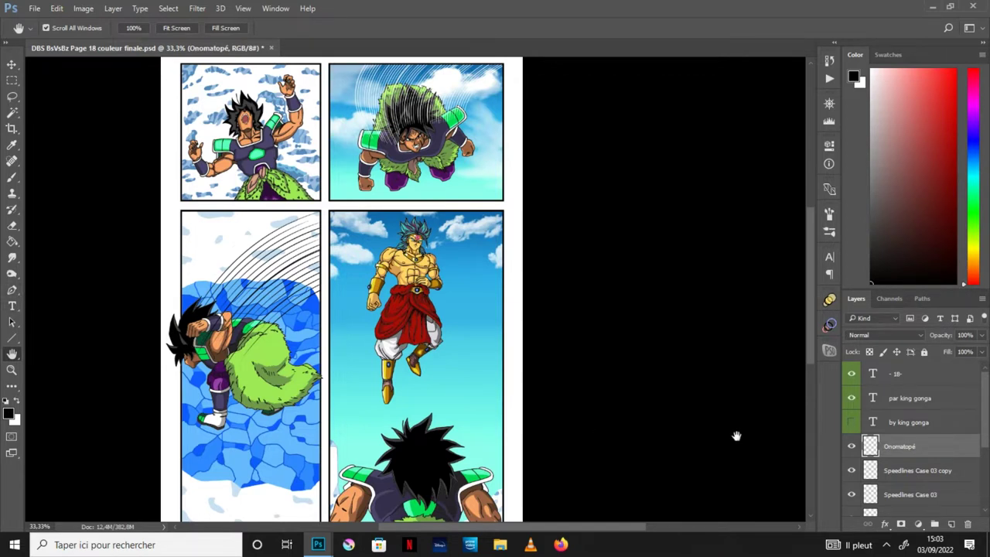
Create a layer group, move the Onomatopé layer into it, and name the group "Onomatopé"
click(937, 529)
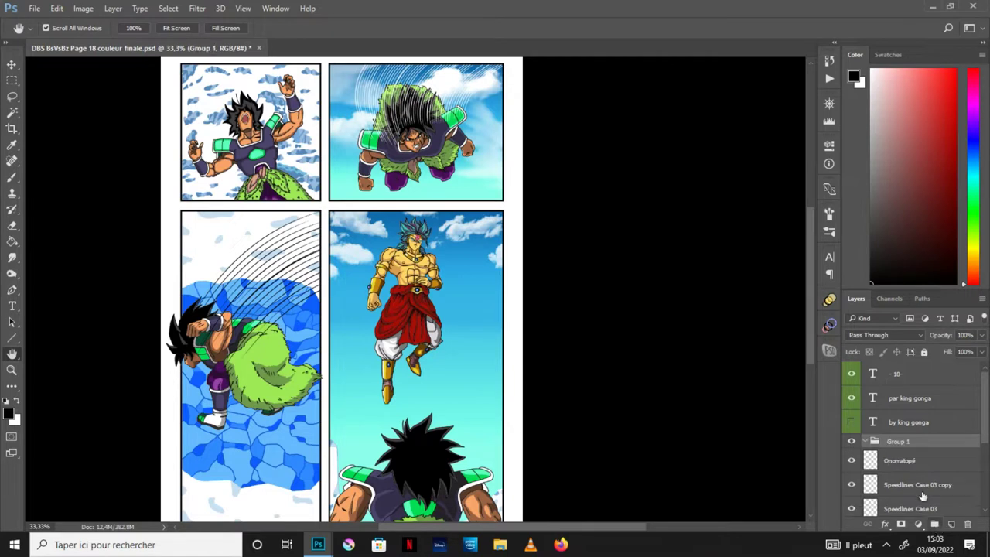
drag(907, 466, 902, 450)
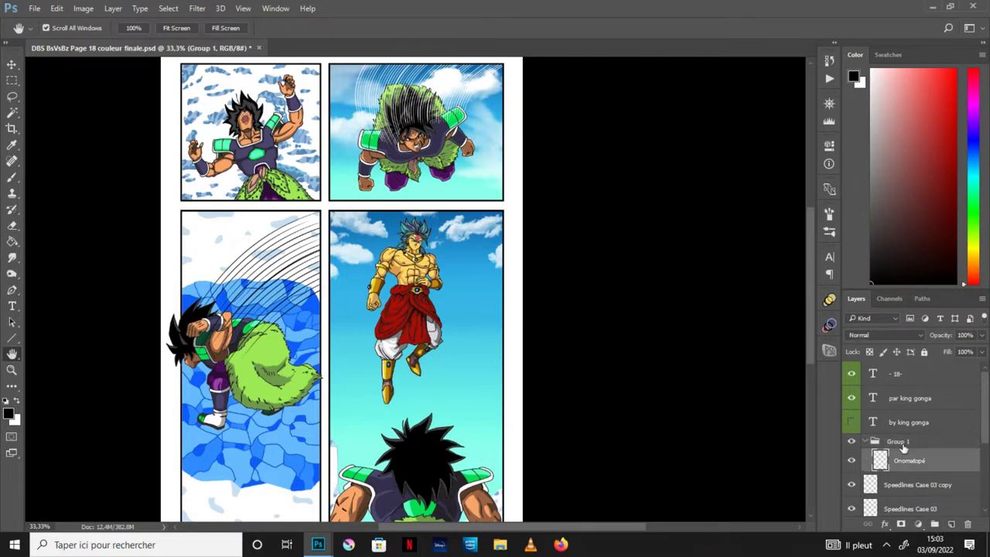
double_click(908, 461)
key(ctrl+c)
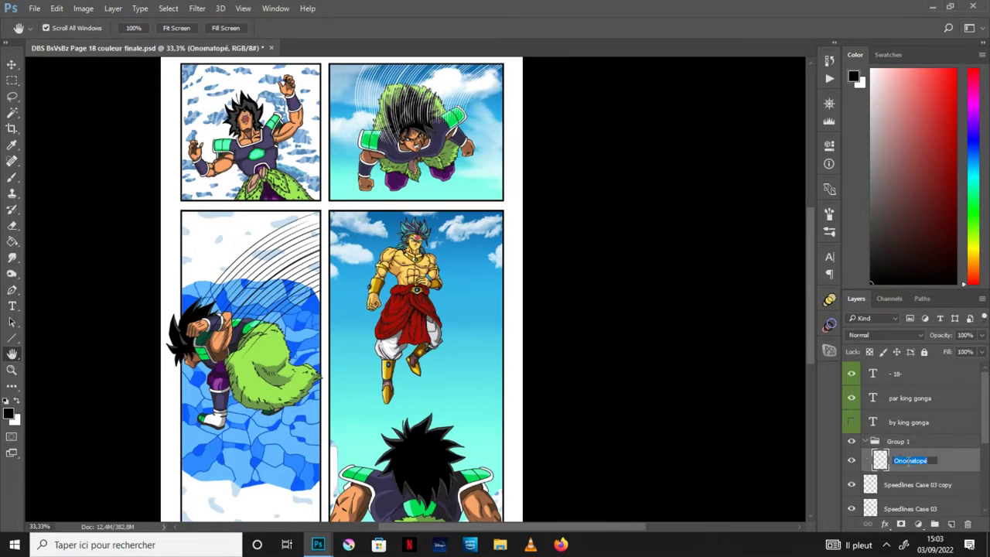
click(900, 441)
double_click(897, 440)
key(ctrl+v)
key(Return)
Rename the layer inside the Onomatopé group to "Fwap"
click(908, 463)
double_click(910, 461)
text(Fwap)
key(Return)
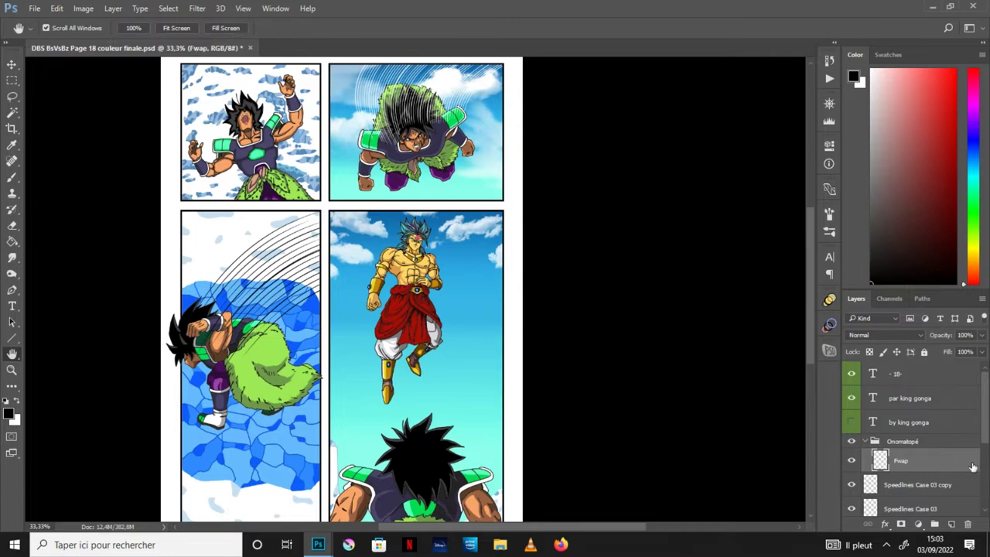
Set the Type tool's font to Komika Boogie for lettering the panel of the character diving through the sky
click(13, 308)
key(ctrl+plus)
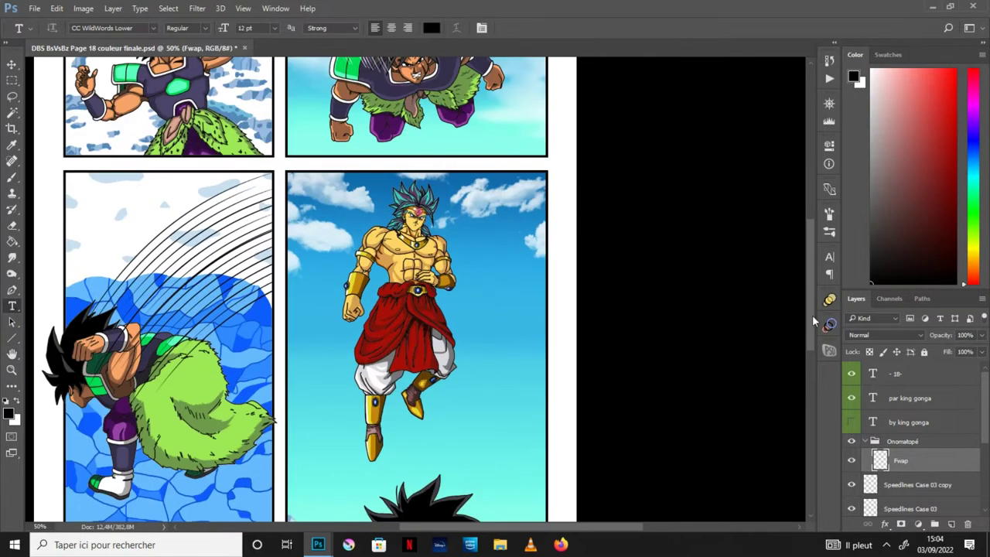
drag(810, 319, 810, 255)
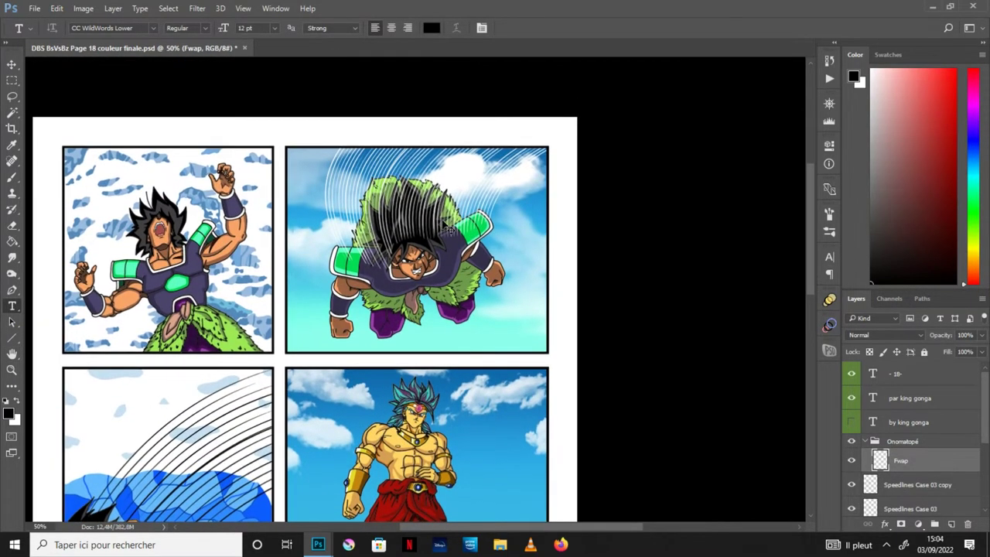
key(ctrl+plus)
key(ctrl+plus)
drag(808, 238, 809, 223)
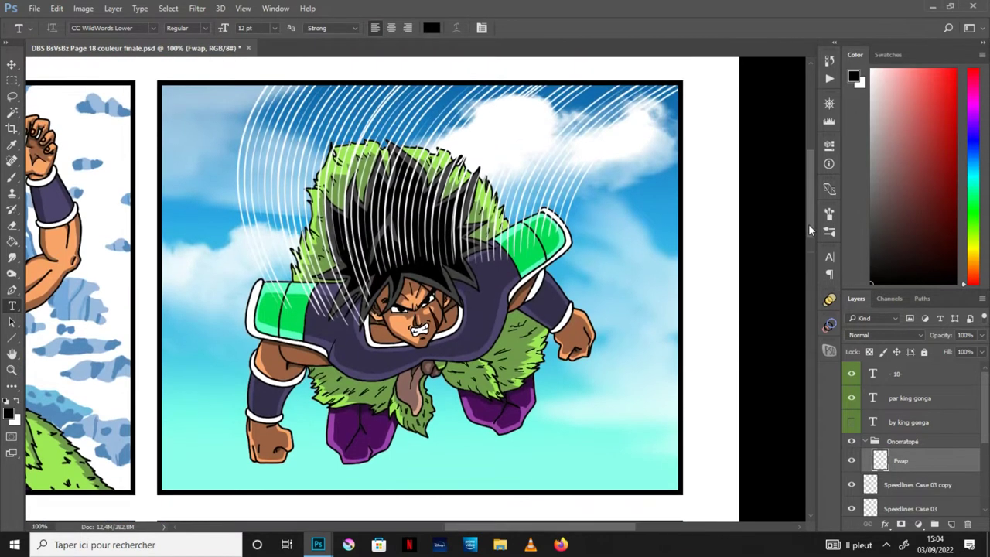
click(139, 30)
click(153, 28)
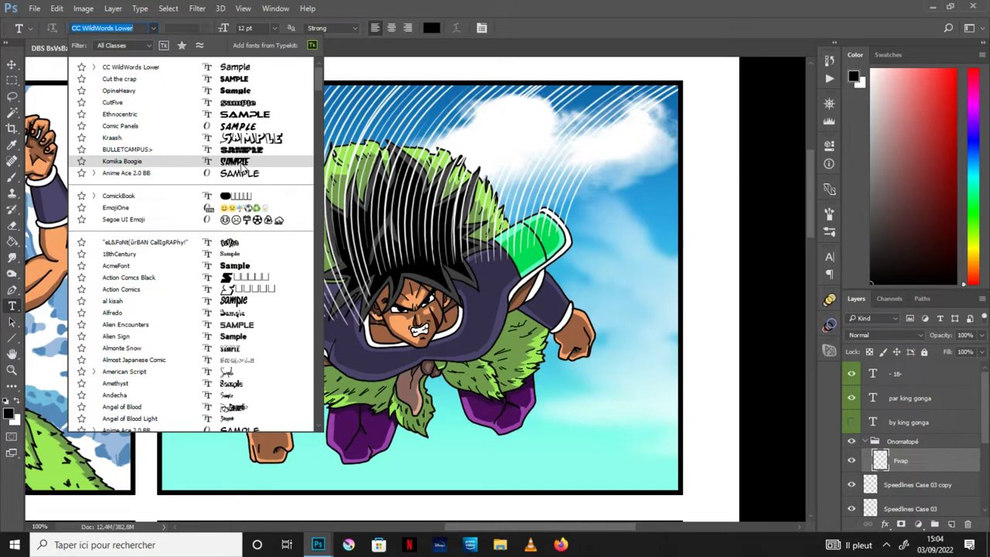
click(240, 164)
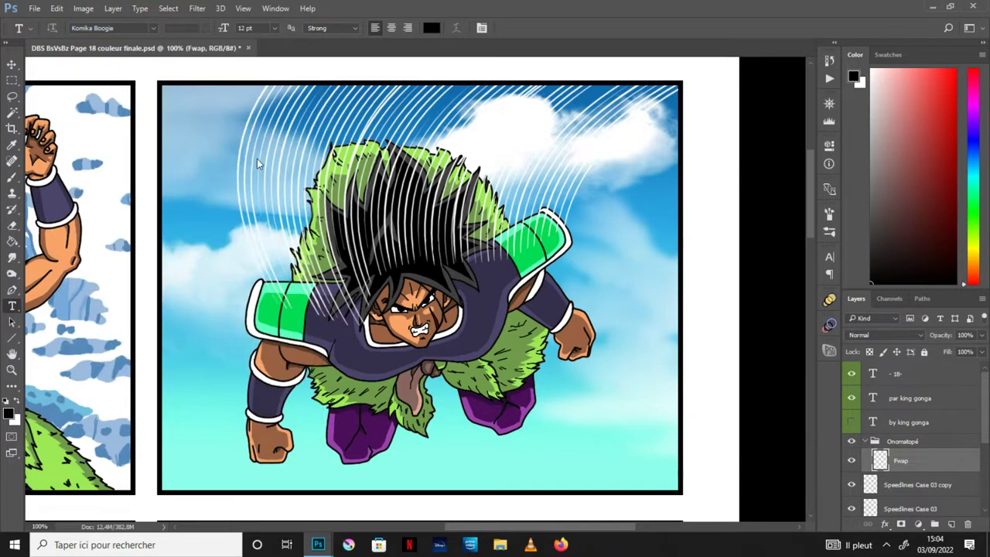
Add the text "Fwap" in bright yellow over the white cloud above the diving character's shoulder
click(514, 167)
click(431, 27)
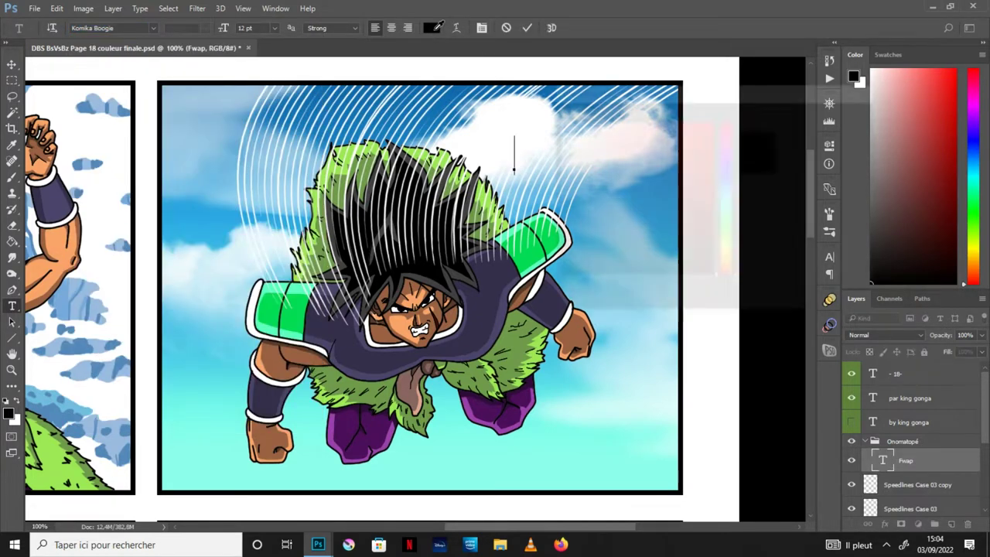
click(727, 255)
click(711, 124)
click(838, 114)
text(F)
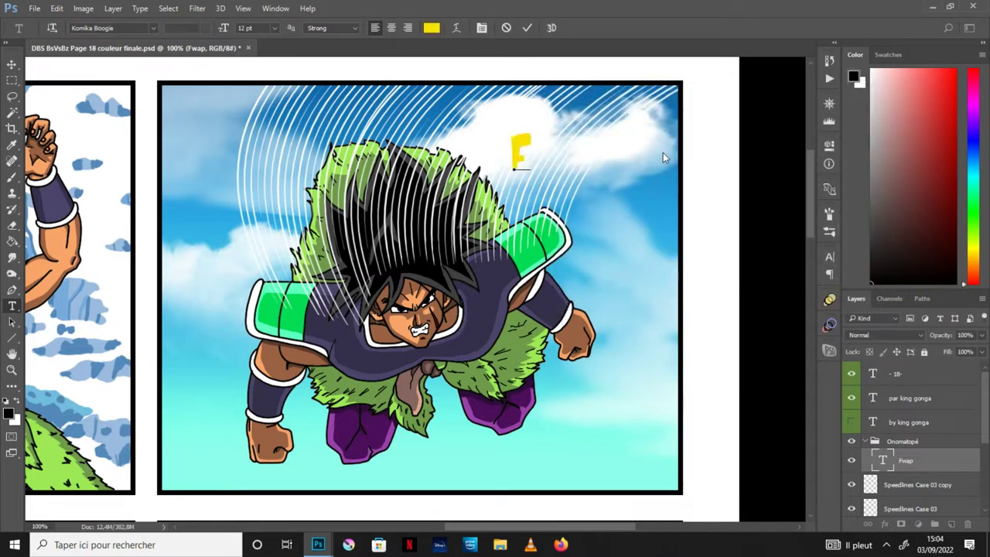
text(wap)
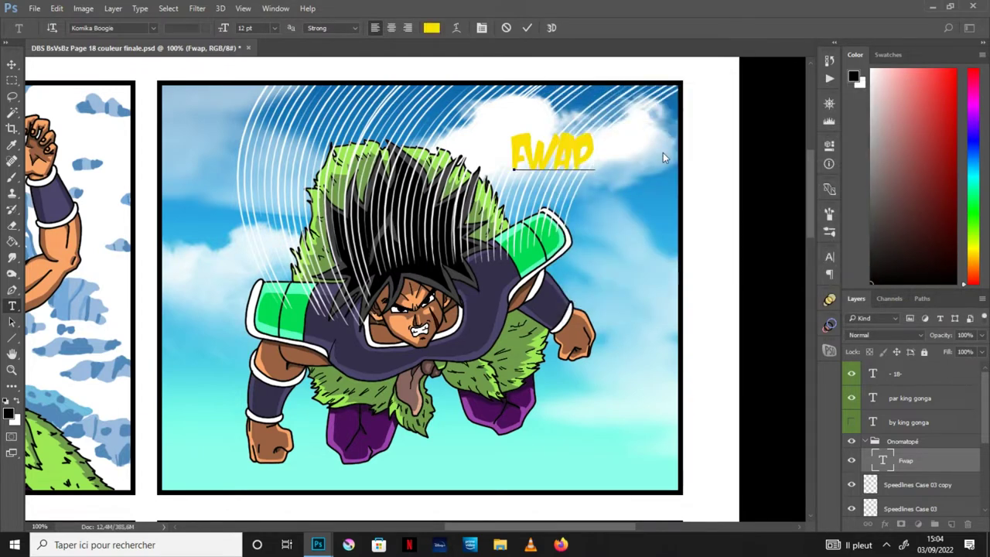
Warp the Fwap text with a horizontal Arc style at +33% bend and commit the text
click(456, 28)
click(763, 93)
click(752, 129)
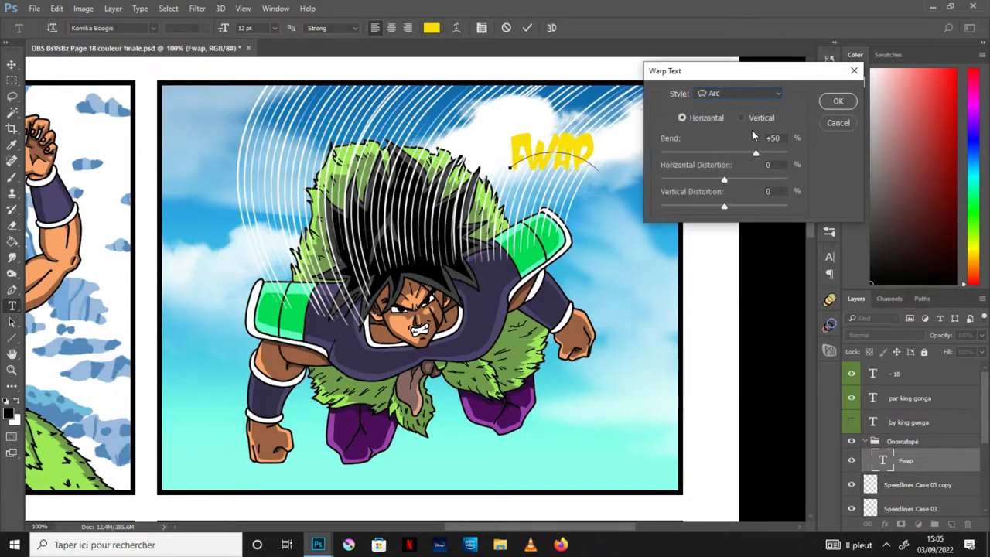
click(836, 102)
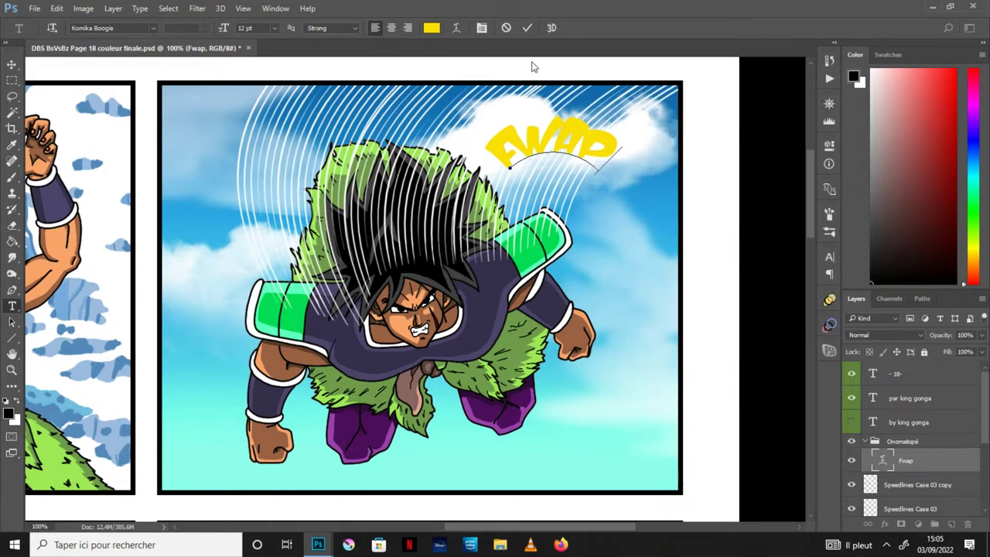
click(457, 28)
drag(757, 153, 746, 156)
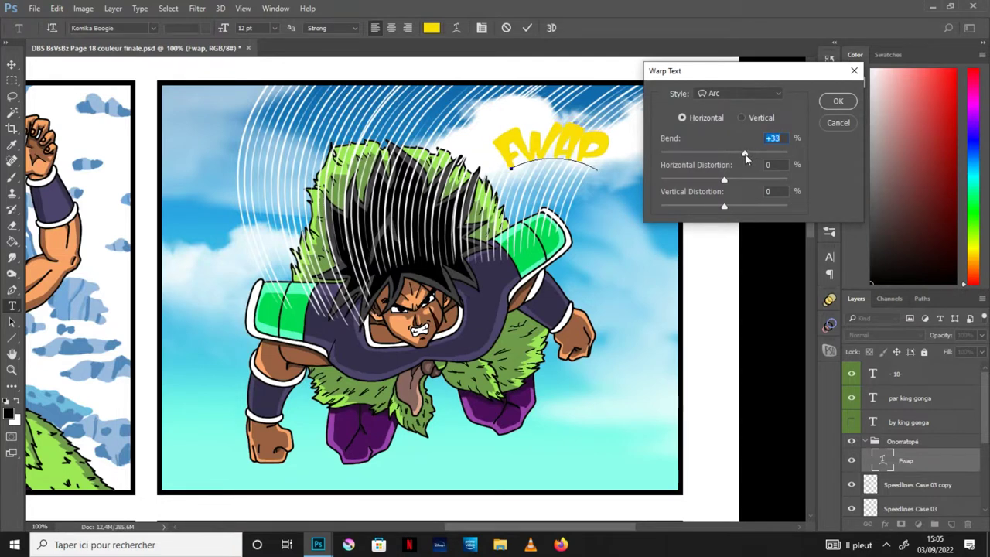
click(838, 103)
click(527, 28)
Rotate the Fwap text about 17.7° clockwise and scale it to about 126% over the cloud
key(v)
key(ctrl+t)
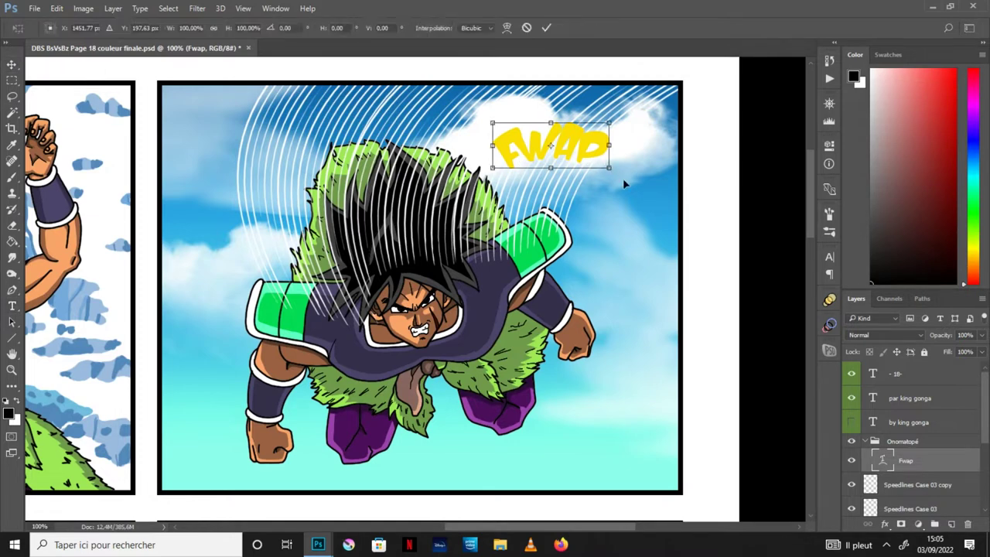
drag(624, 180, 622, 215)
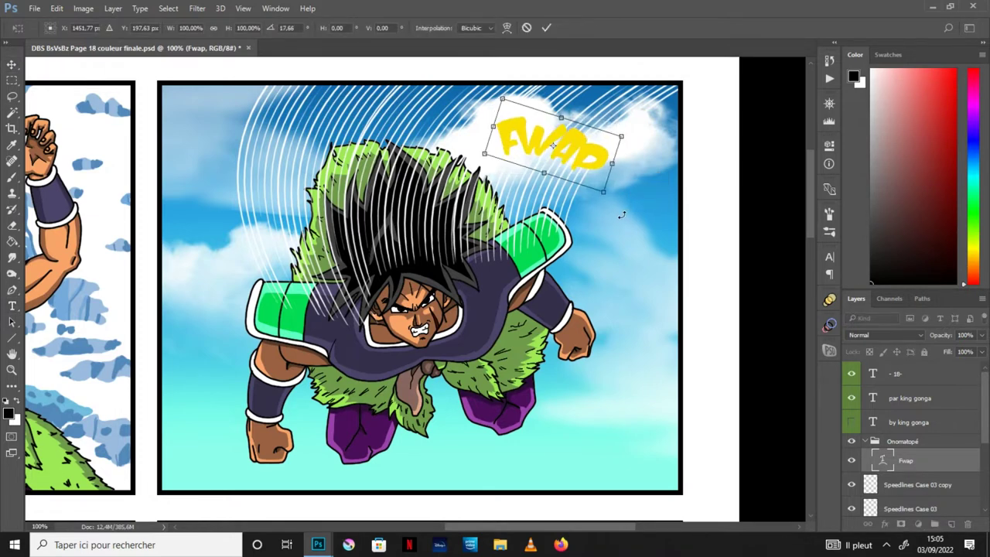
mouse_move(623, 137)
mouse_down()
mouse_move(637, 112)
mouse_move(654, 108)
mouse_move(592, 140)
mouse_move(563, 135)
mouse_move(619, 125)
mouse_up()
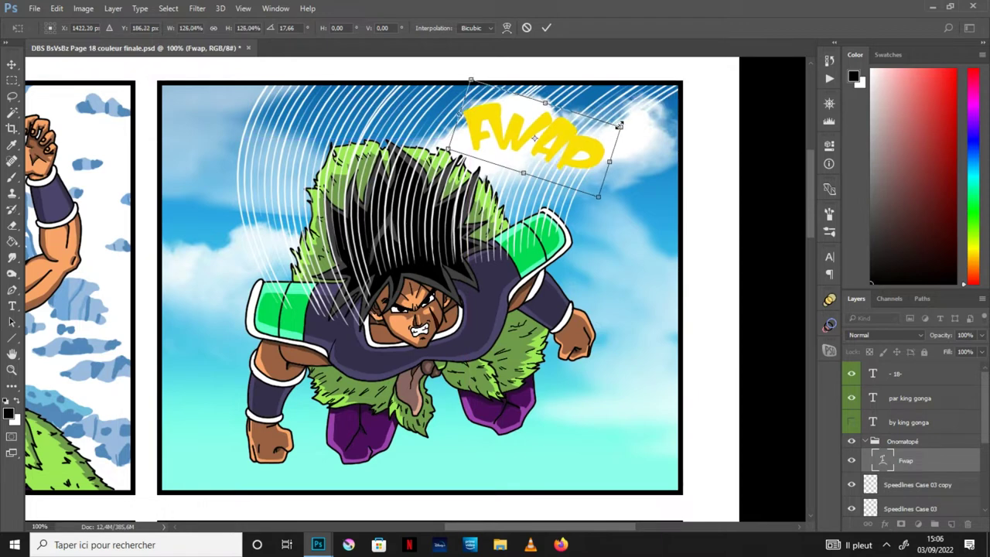
click(12, 354)
click(456, 216)
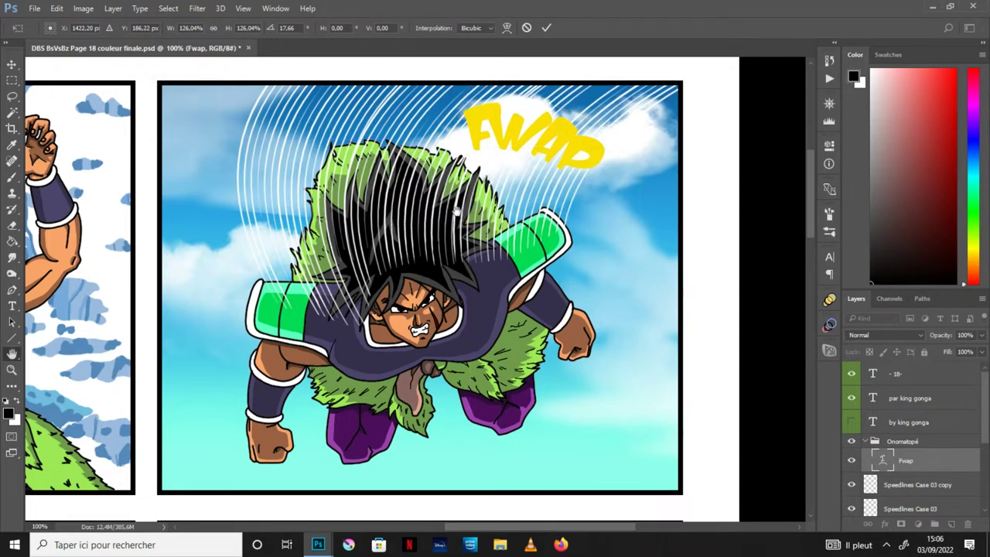
Add a black 7 px outside stroke to the Fwap text layer
click(886, 524)
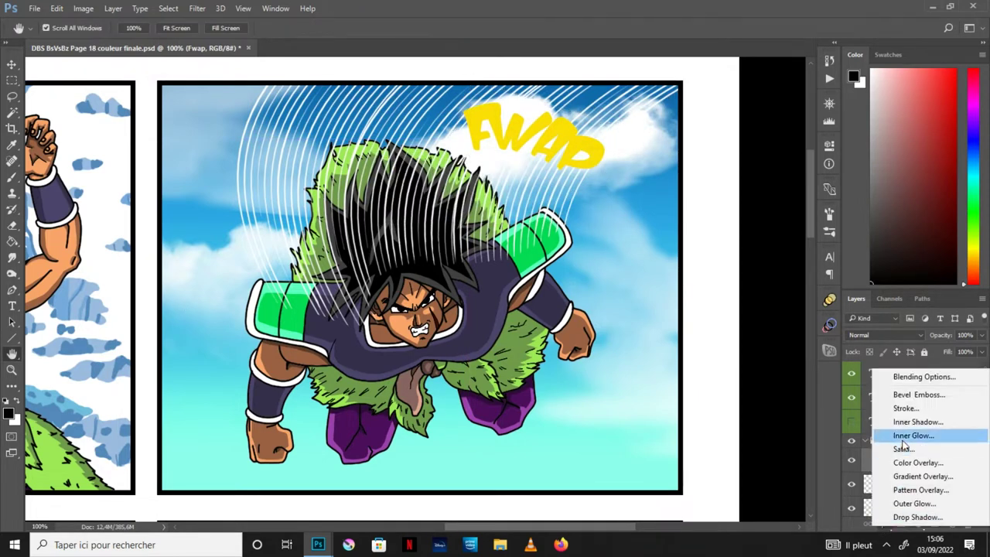
click(911, 410)
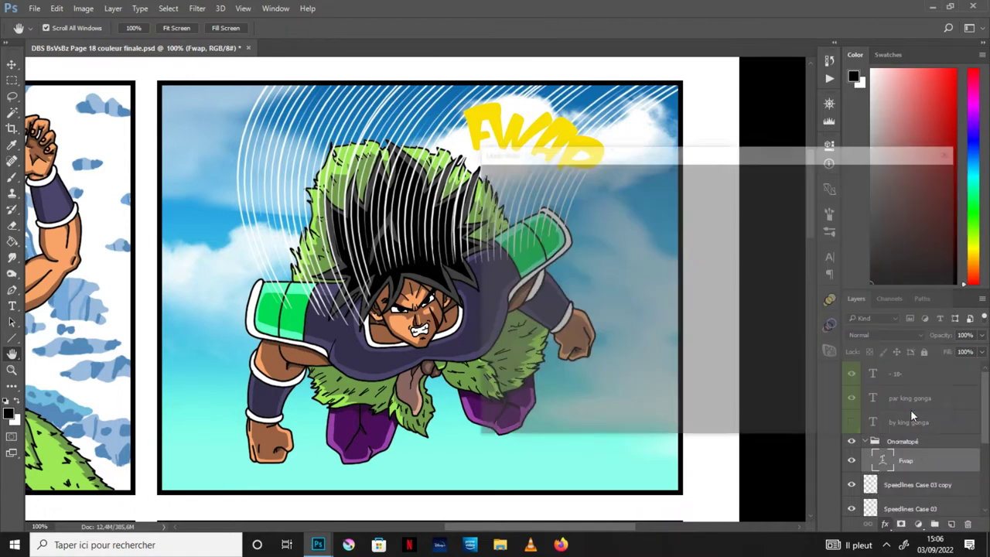
click(681, 288)
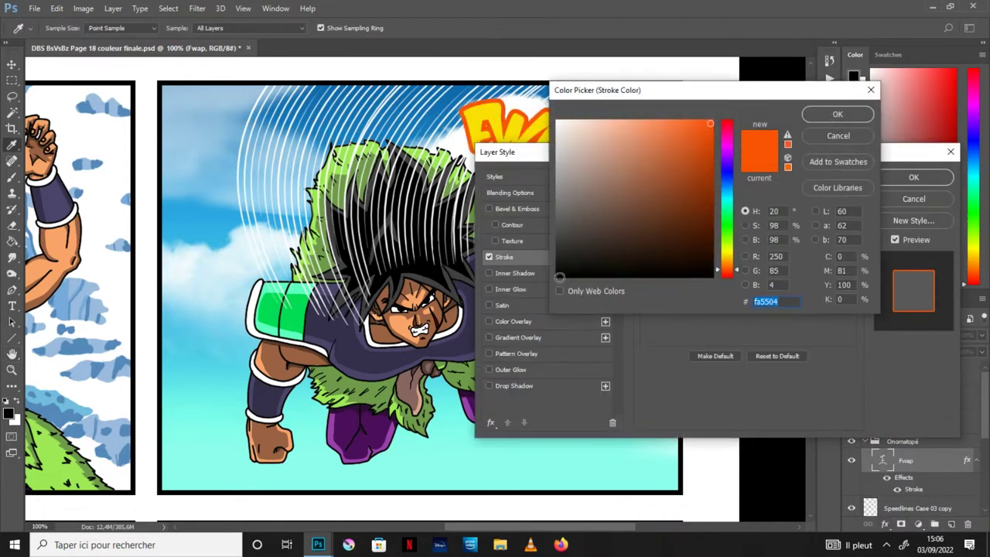
click(558, 276)
click(838, 114)
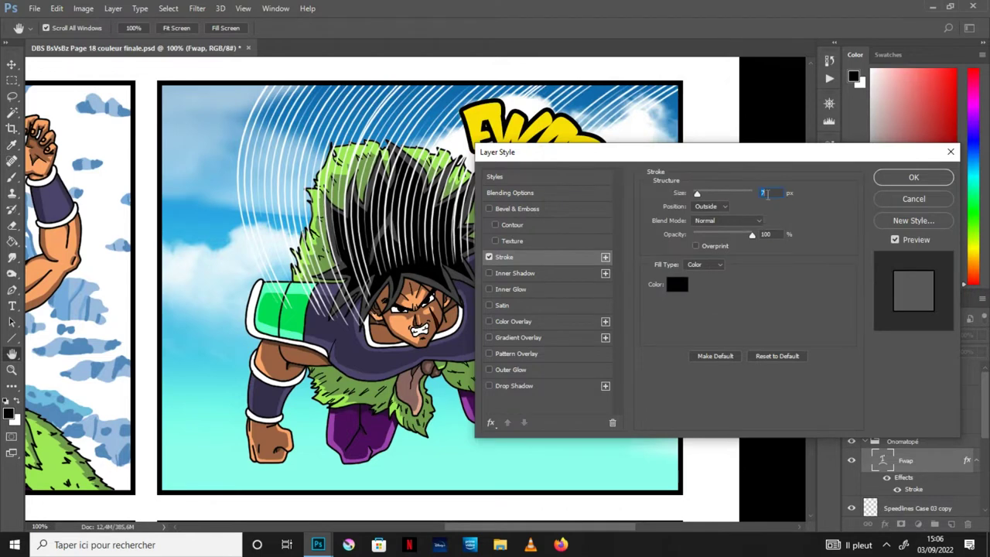
key(Return)
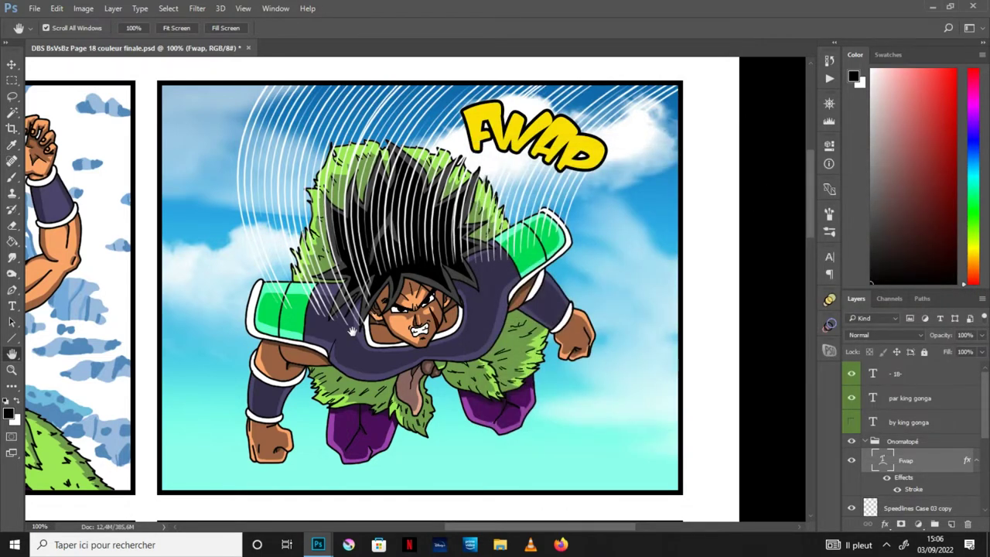
On a new layer, add the yellow text "BROOOM" at 16 pt in the white area above the crouching character
key(ctrl+minus)
drag(287, 451, 413, 362)
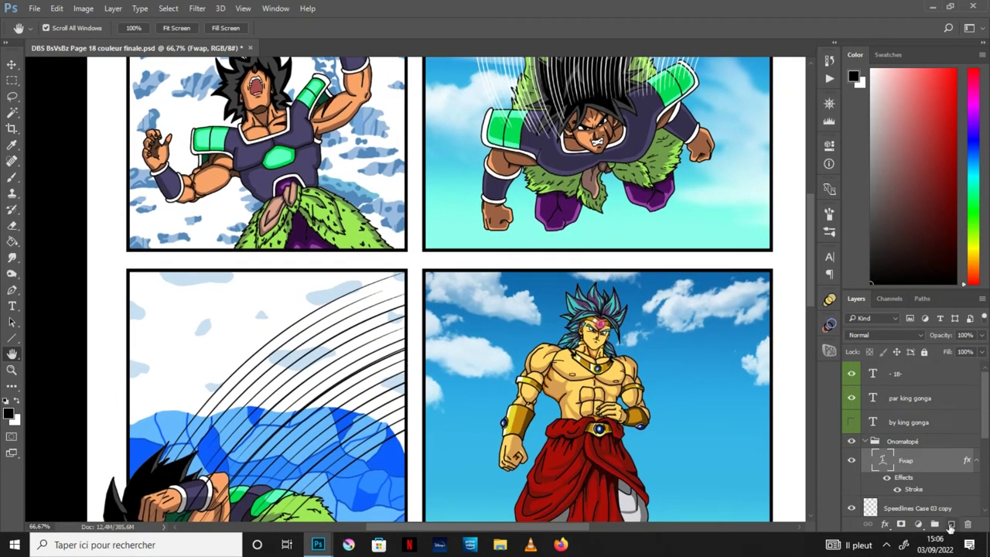
click(950, 525)
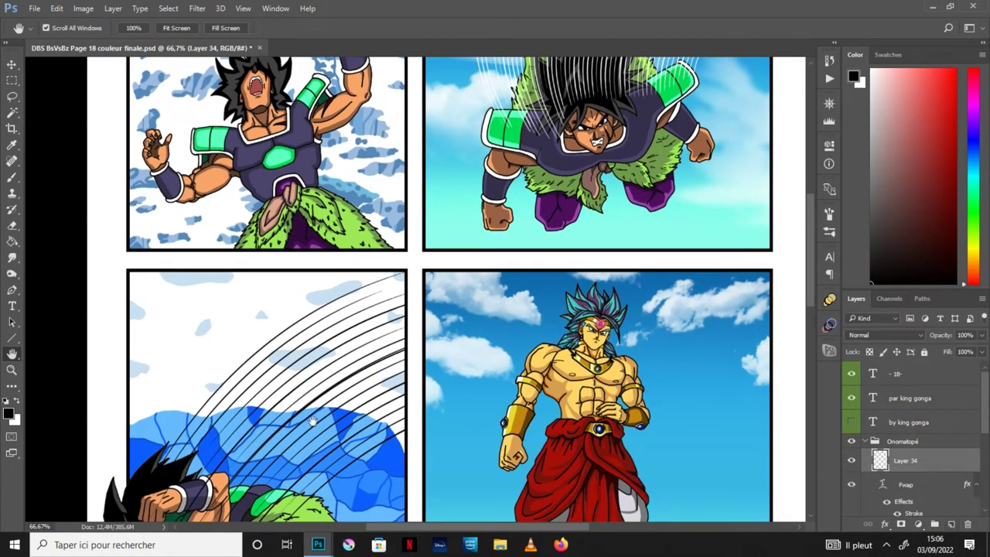
click(11, 306)
click(163, 358)
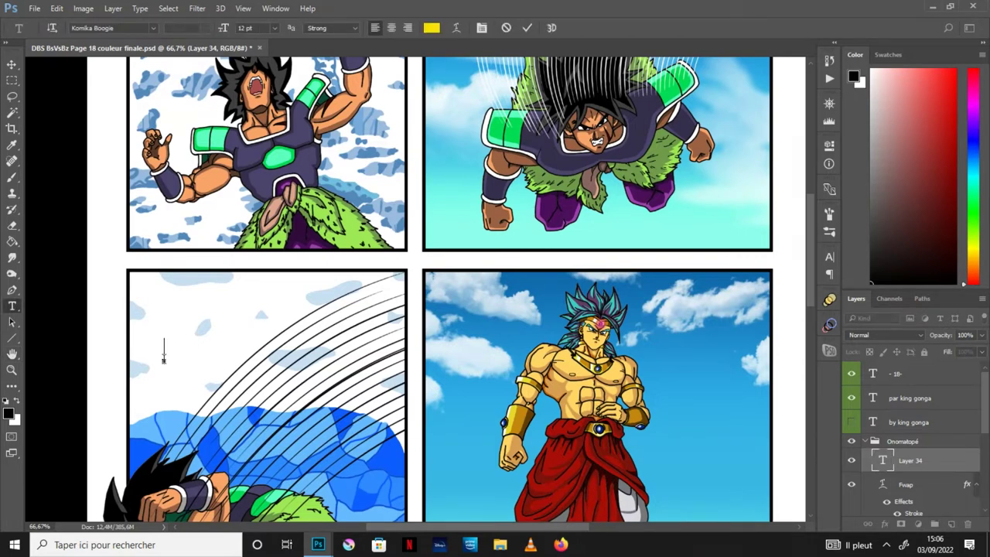
click(274, 28)
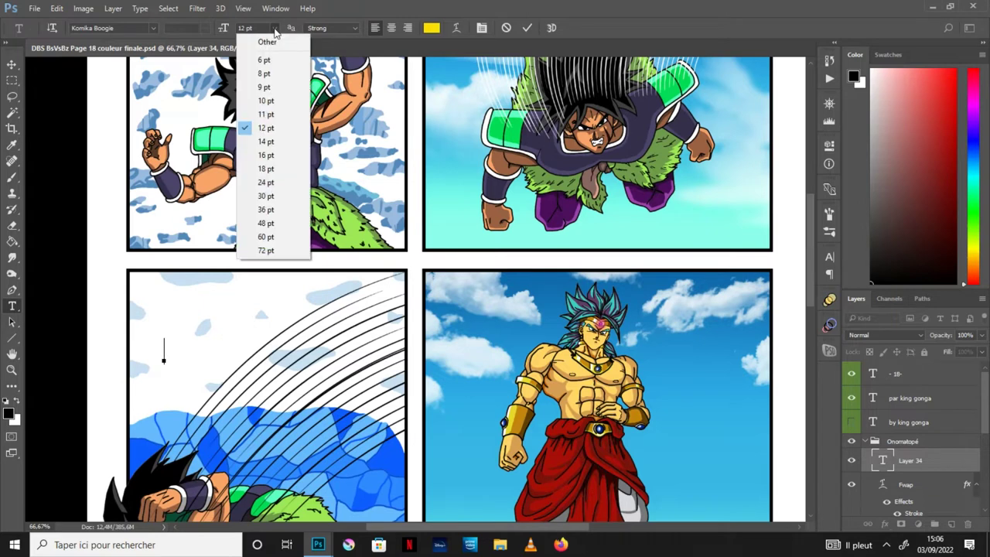
click(265, 159)
text(B)
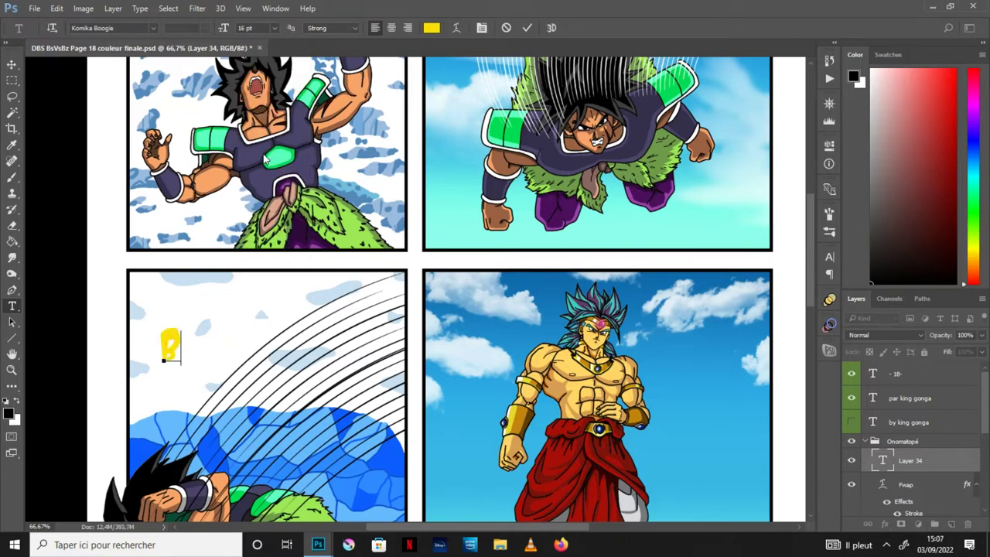
text(ROOOM)
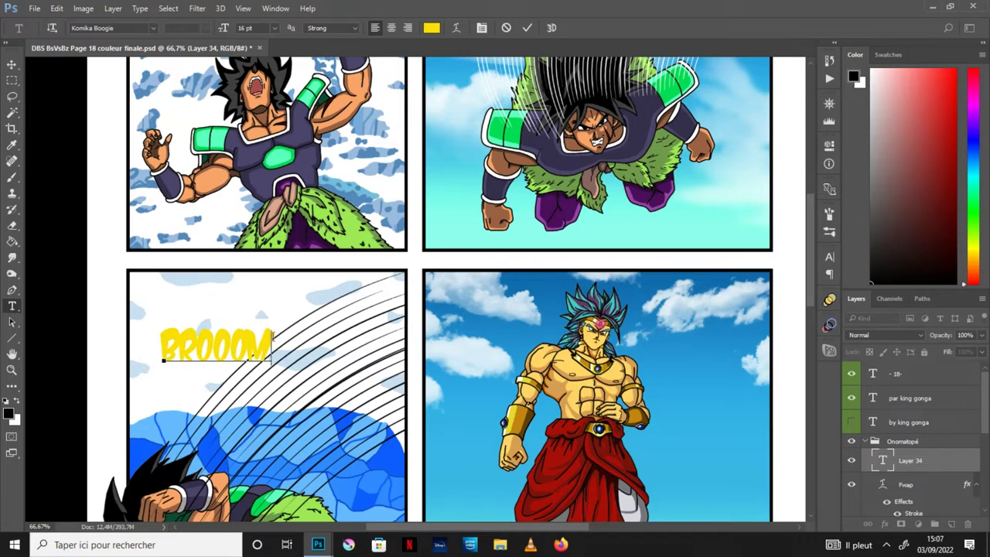
Set the size of the BROOOM text to 30 pt
drag(271, 348, 166, 352)
click(274, 28)
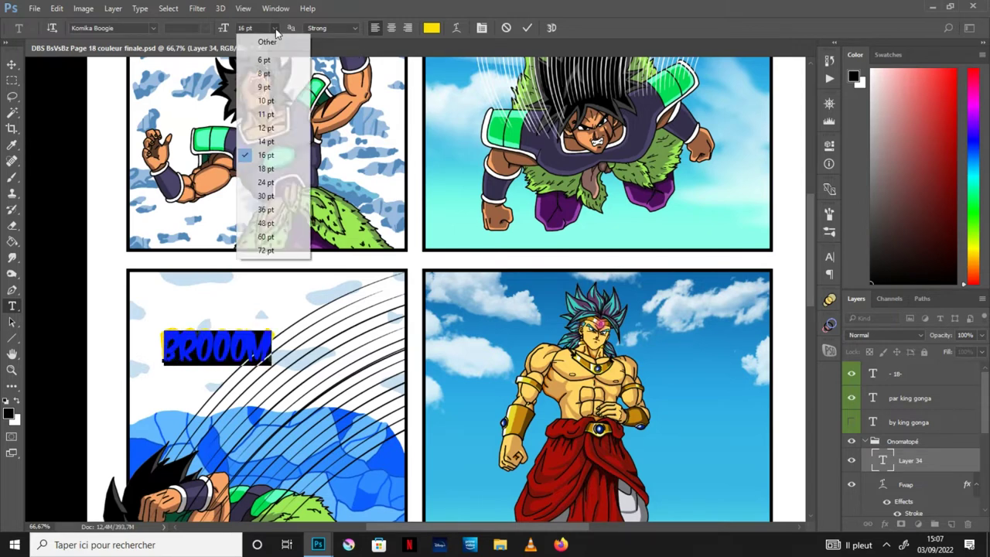
click(271, 186)
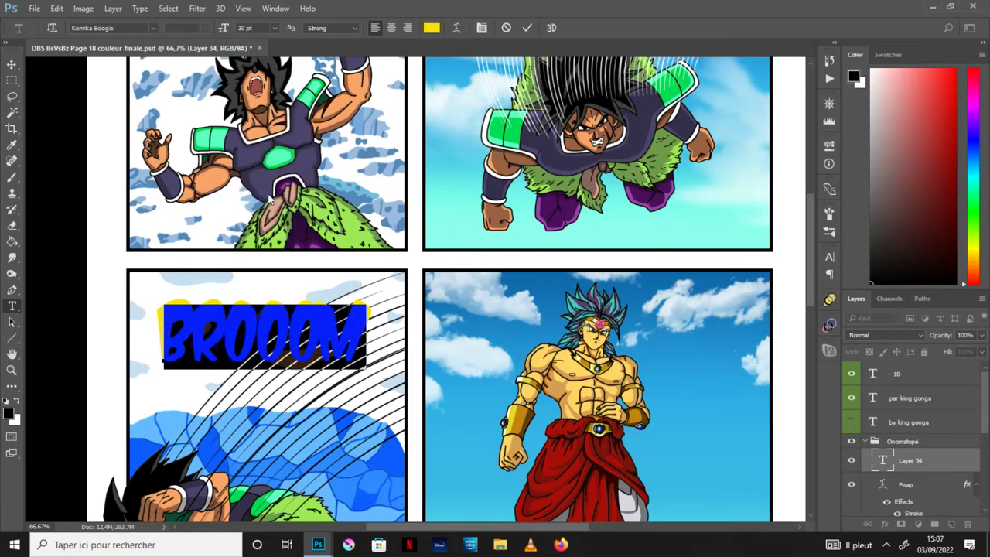
Warp the BROOOM text with a horizontal Arc Upper style at +50% bend and commit the text
click(455, 26)
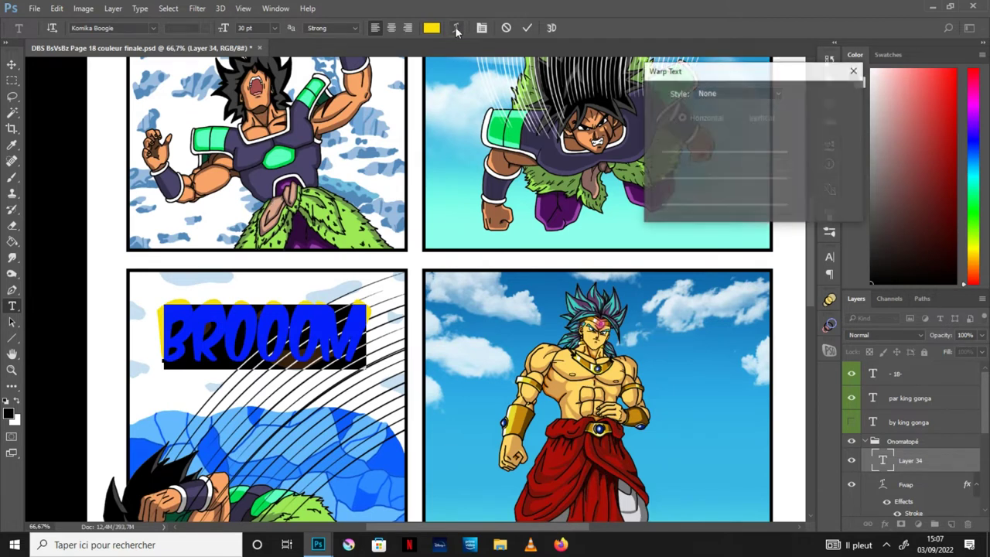
click(762, 94)
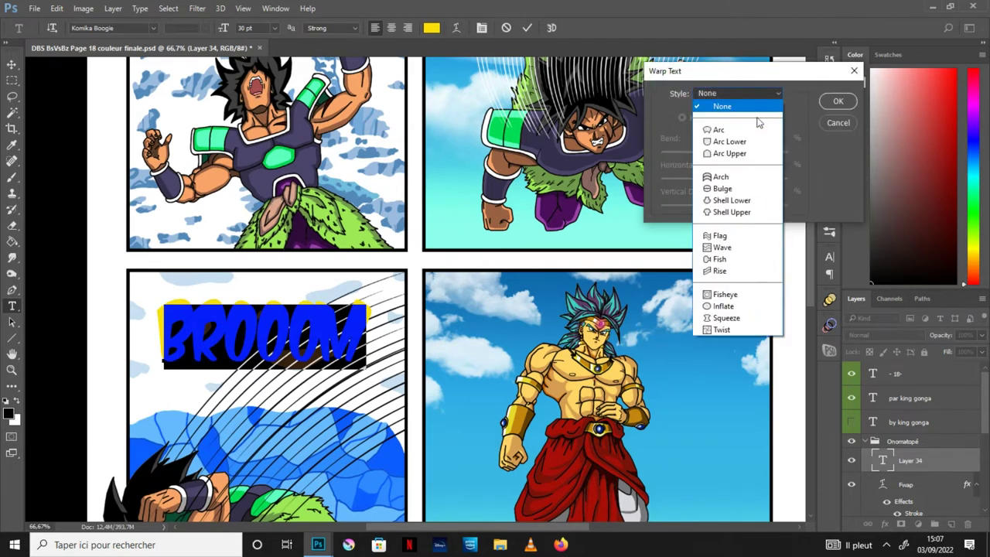
click(742, 153)
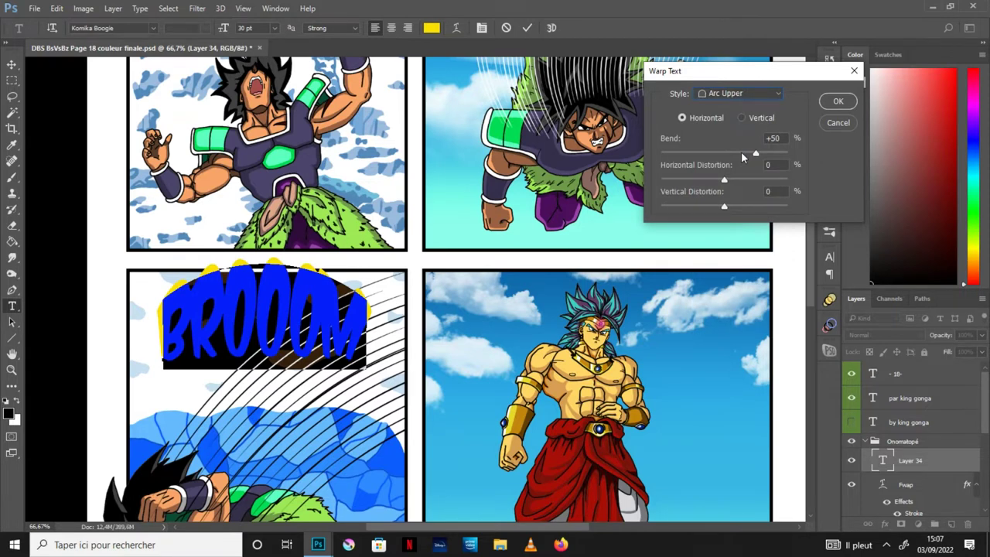
click(838, 102)
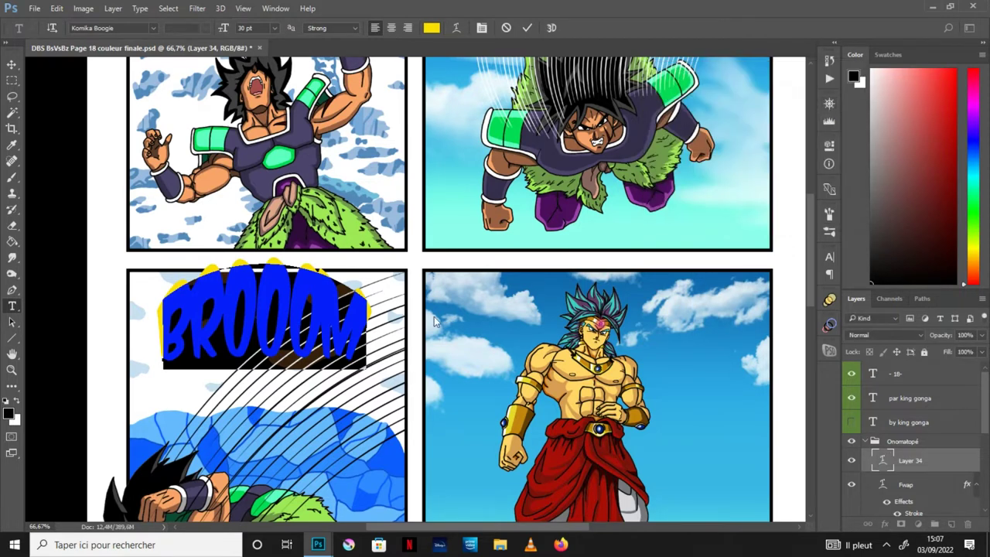
click(527, 31)
Move the BROOOM text down and left within its panel, rotate it about 33.6° counter-clockwise and apply the transform
click(12, 65)
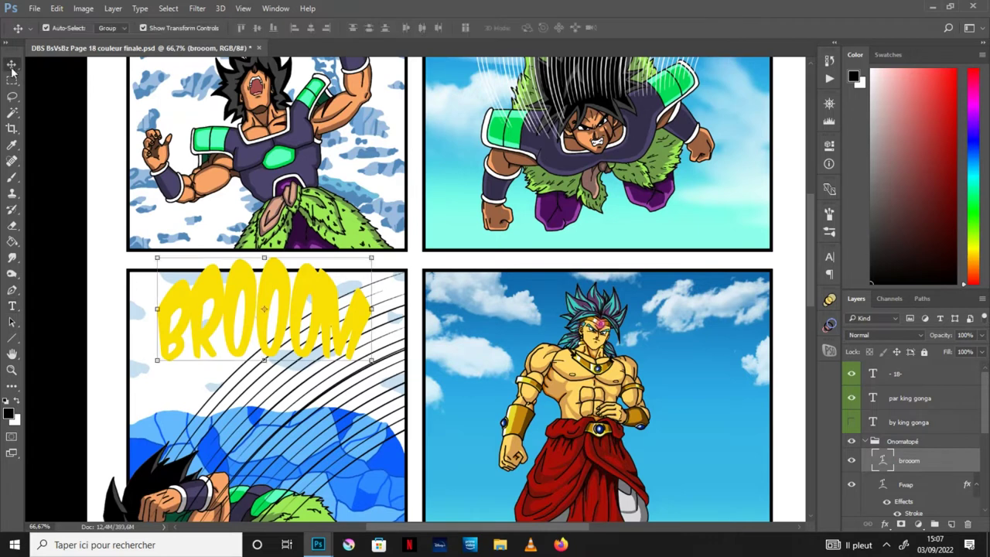
drag(281, 283, 272, 339)
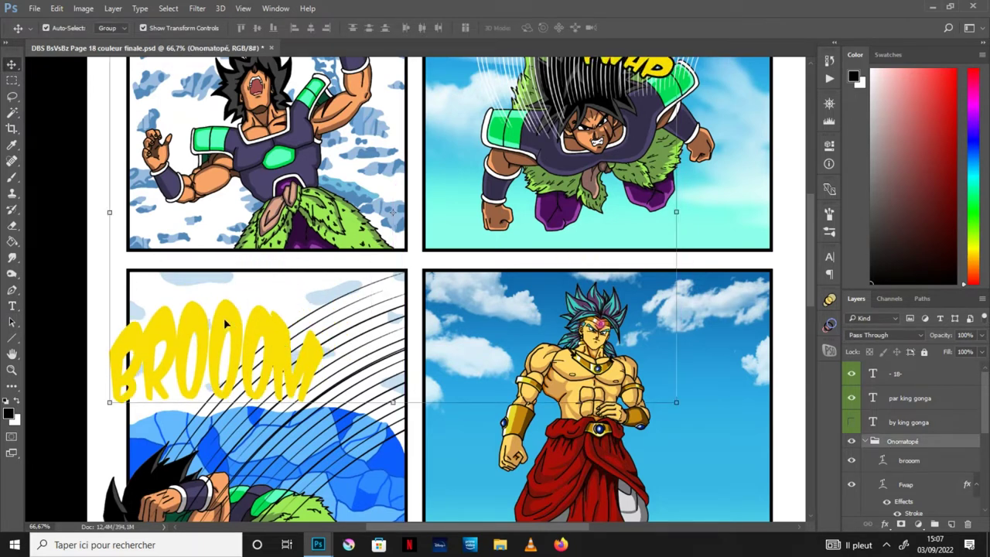
key(ctrl+z)
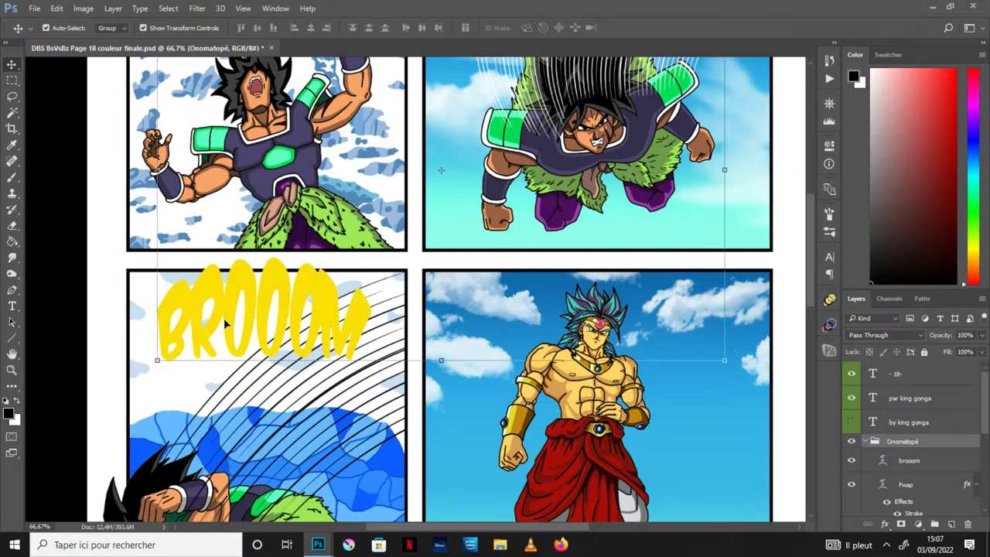
click(921, 462)
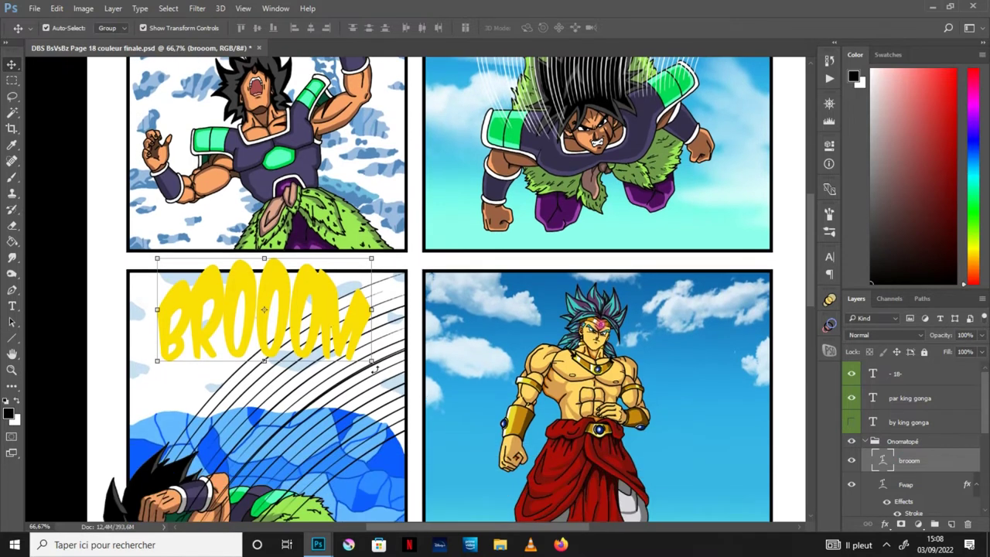
click(375, 370)
drag(301, 297, 250, 338)
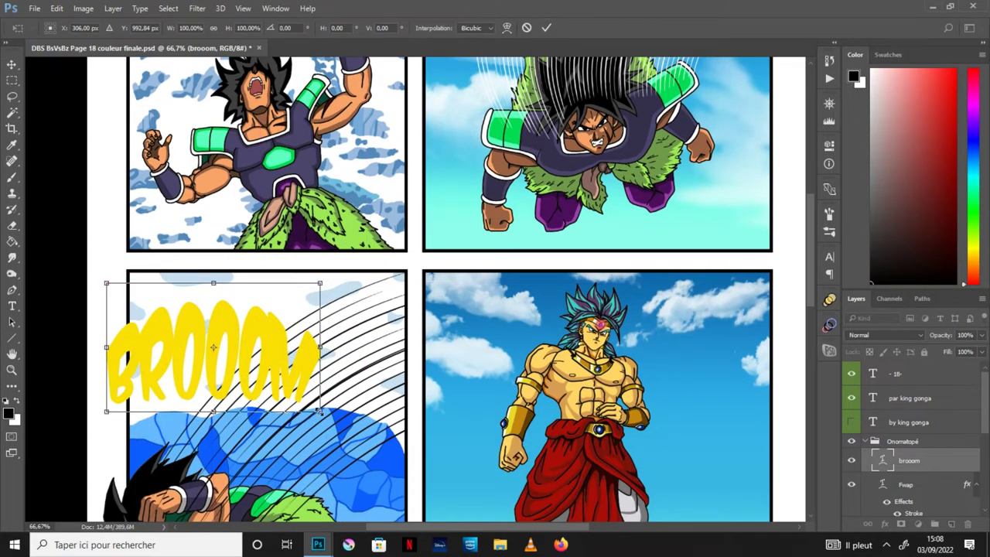
drag(323, 418, 364, 341)
drag(216, 314, 199, 314)
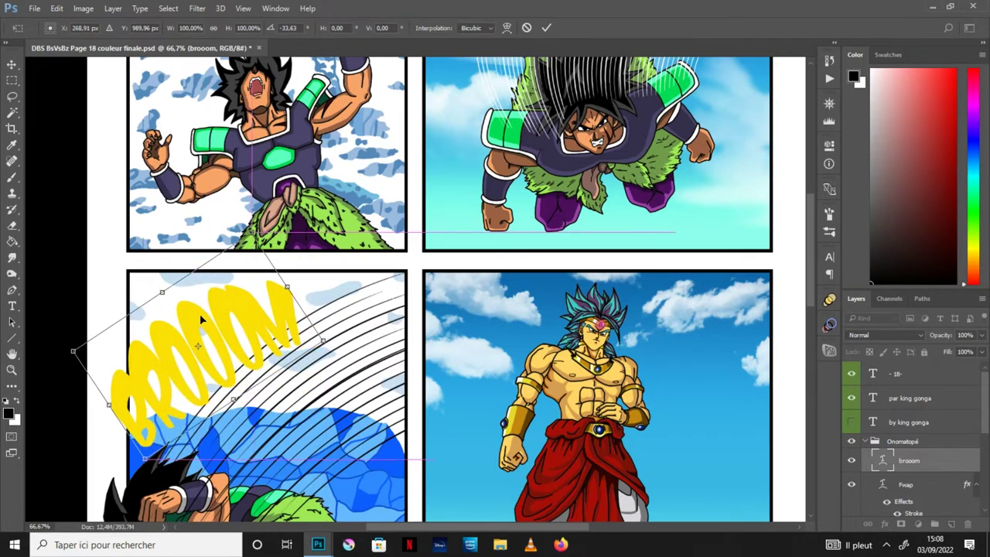
key(ctrl+minus)
key(ctrl+minus)
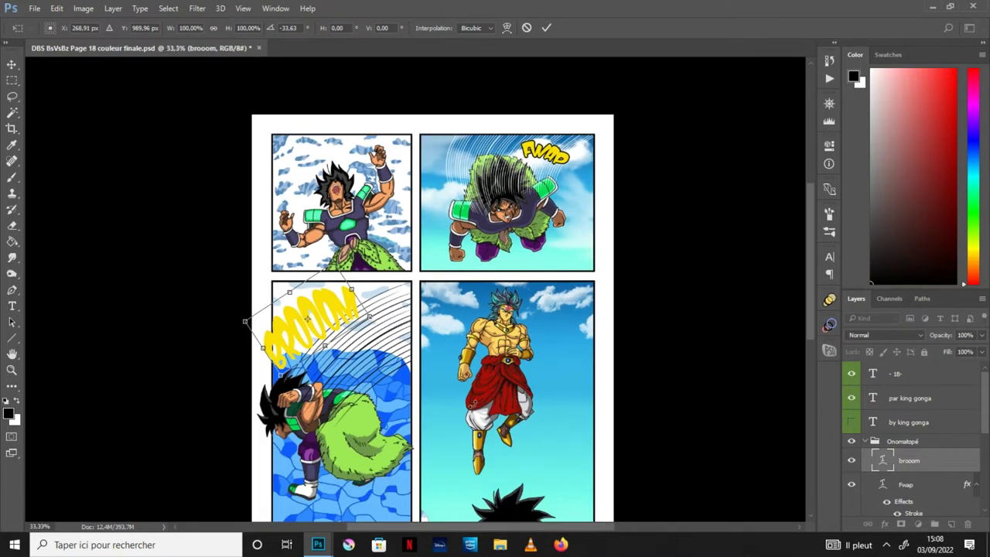
click(12, 353)
click(464, 210)
Add a black 5 px outside stroke to the BROOOM text layer
click(886, 525)
click(909, 409)
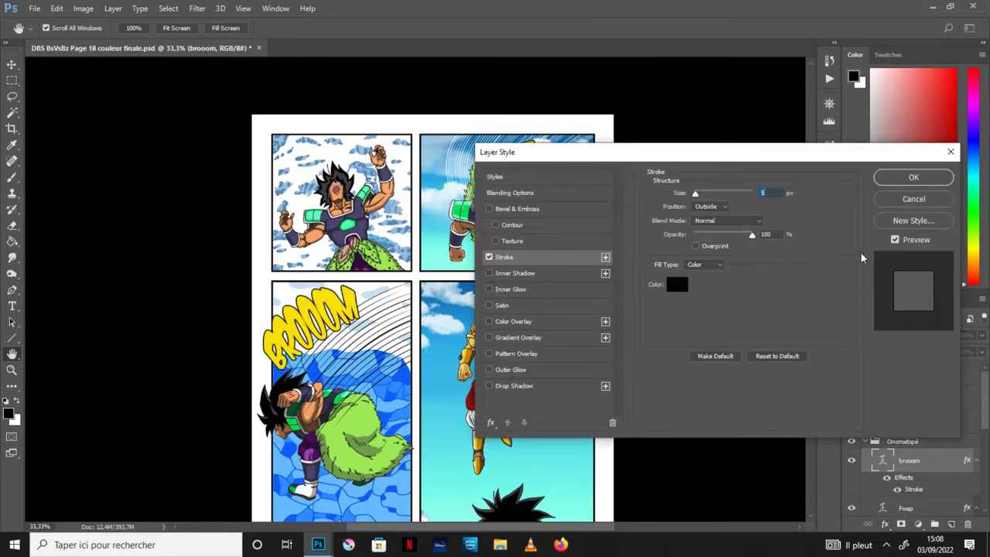
click(890, 179)
Move the Fwap text slightly up and left, closer to the flying character's hair
scroll(986, 387, down, 3)
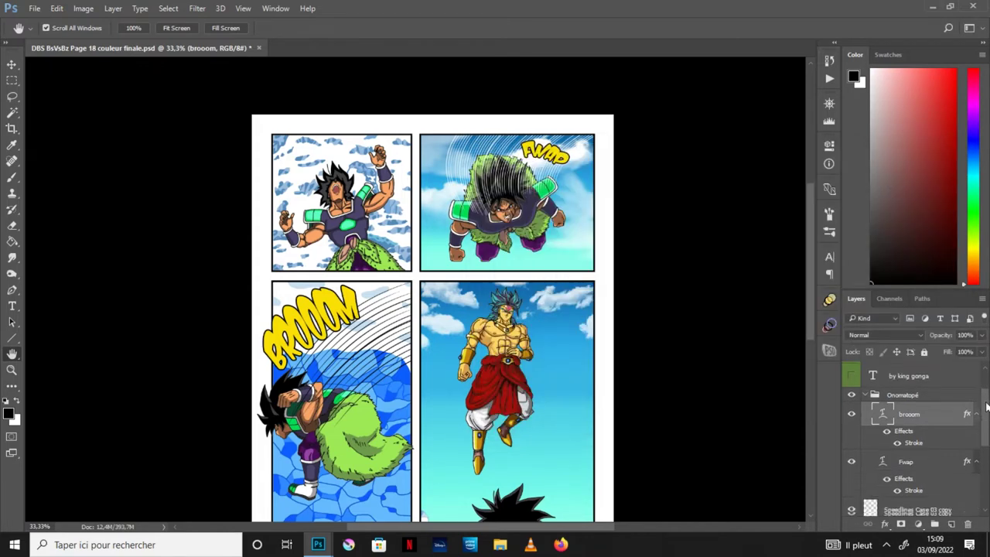
click(909, 439)
scroll(571, 184, up, 2)
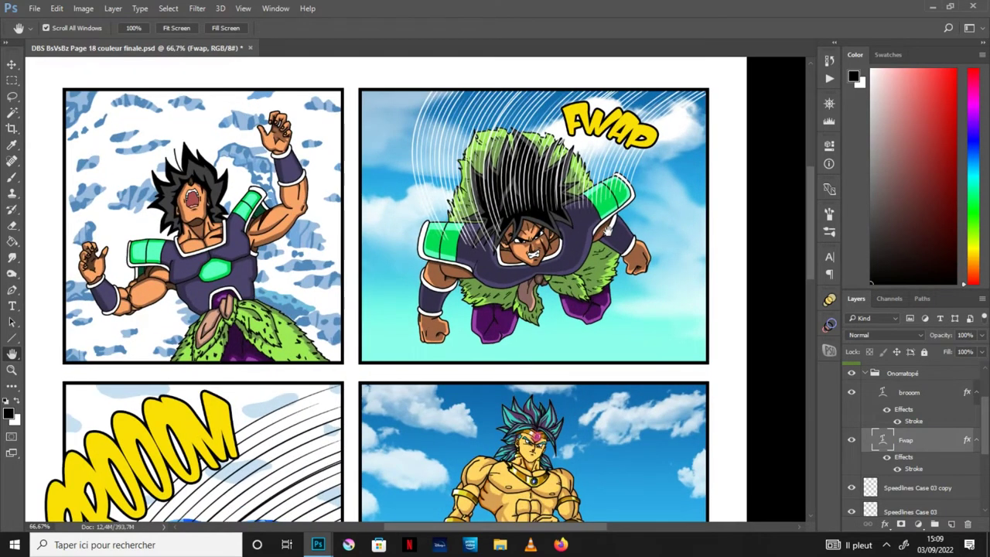
key(v)
click(667, 160)
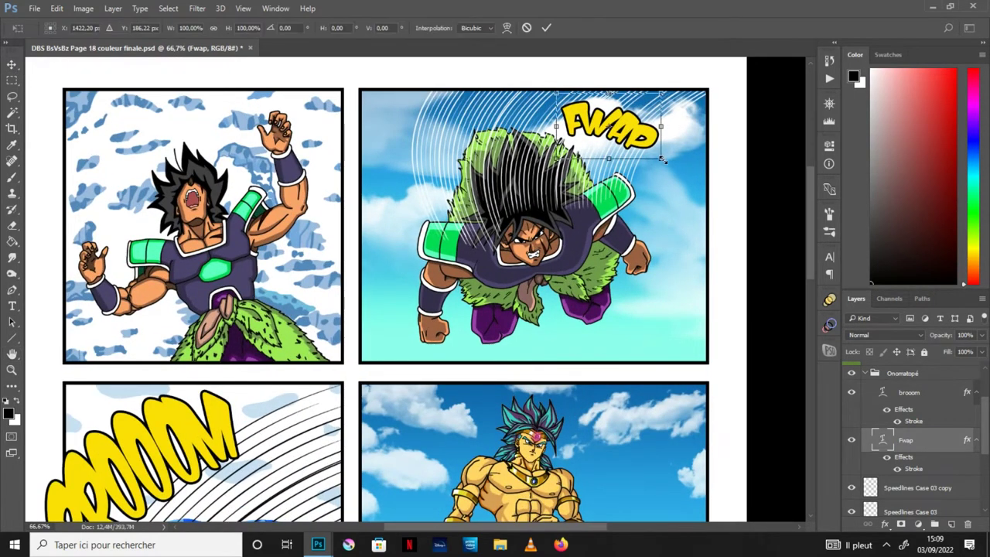
drag(642, 97, 622, 87)
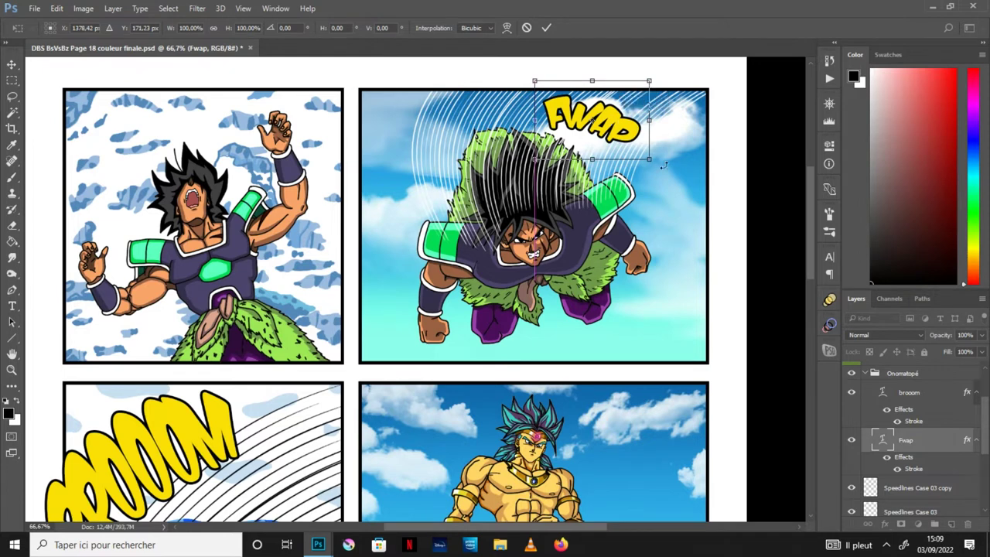
Rotate the Fwap text about 1.8° clockwise, nudge it about 7 px down and apply the transform
drag(668, 140, 663, 152)
key(Down)
key(Down)
key(Down)
key(Down)
key(Down)
key(Down)
key(Down)
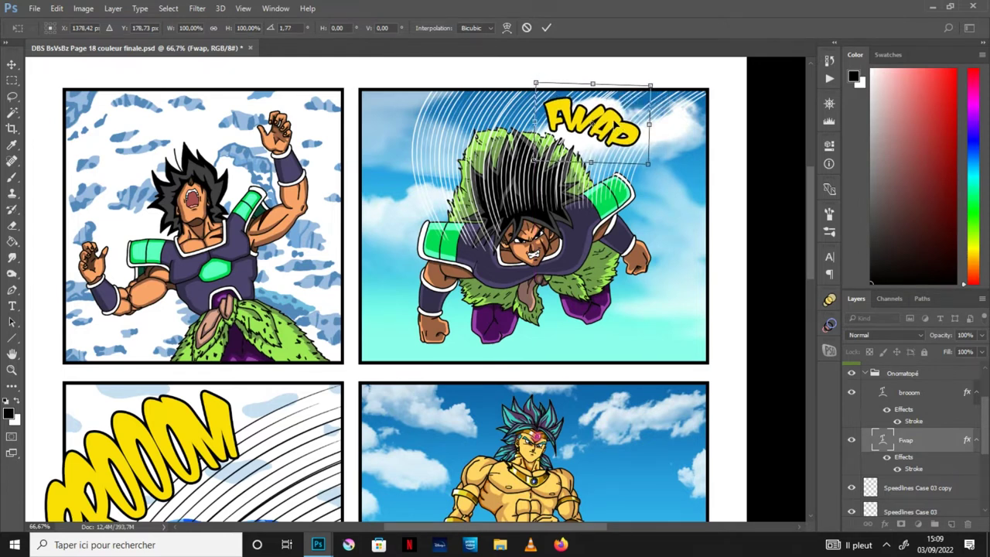
click(12, 354)
click(457, 211)
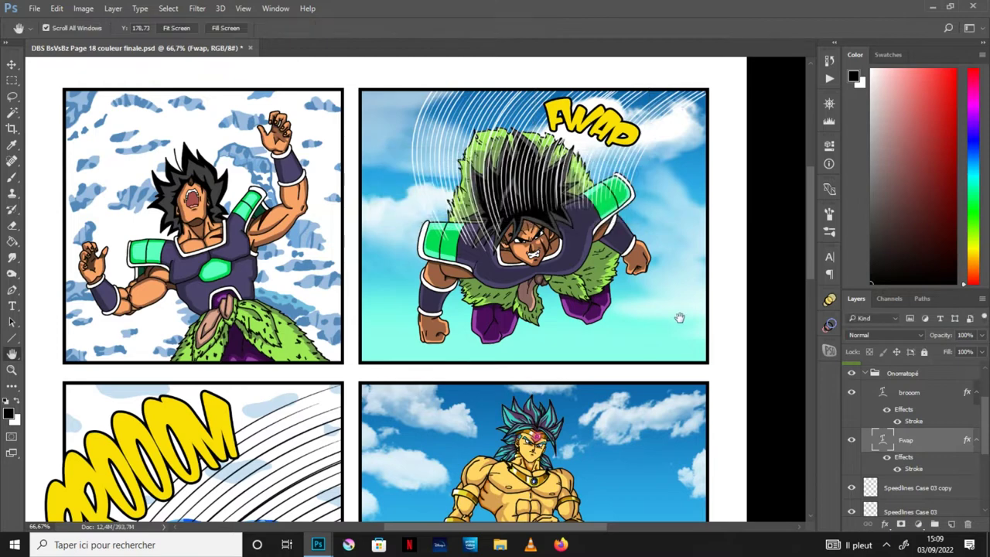
Create a new layer above the brooom layer in the Onomatopé group
key(ctrl+minus)
key(ctrl+minus)
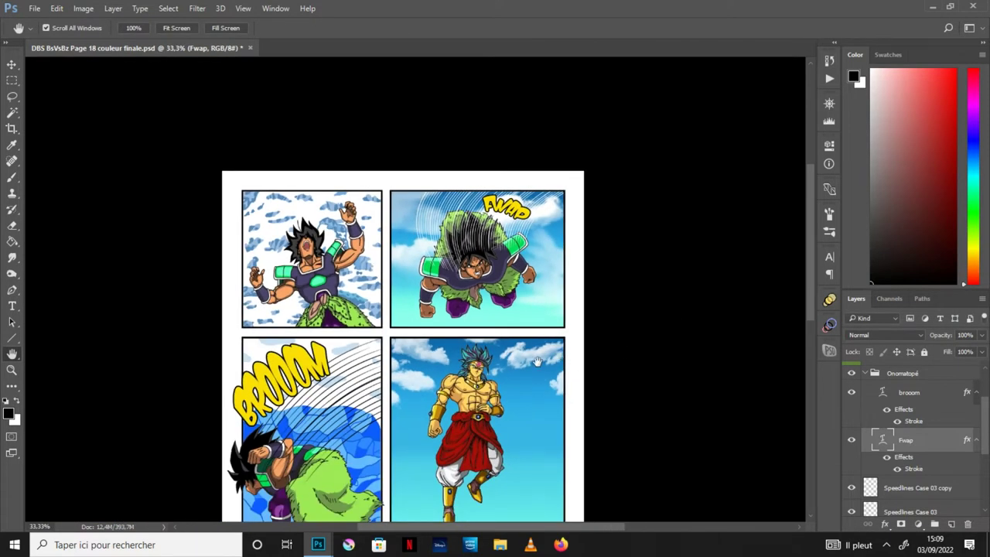
drag(538, 302, 515, 235)
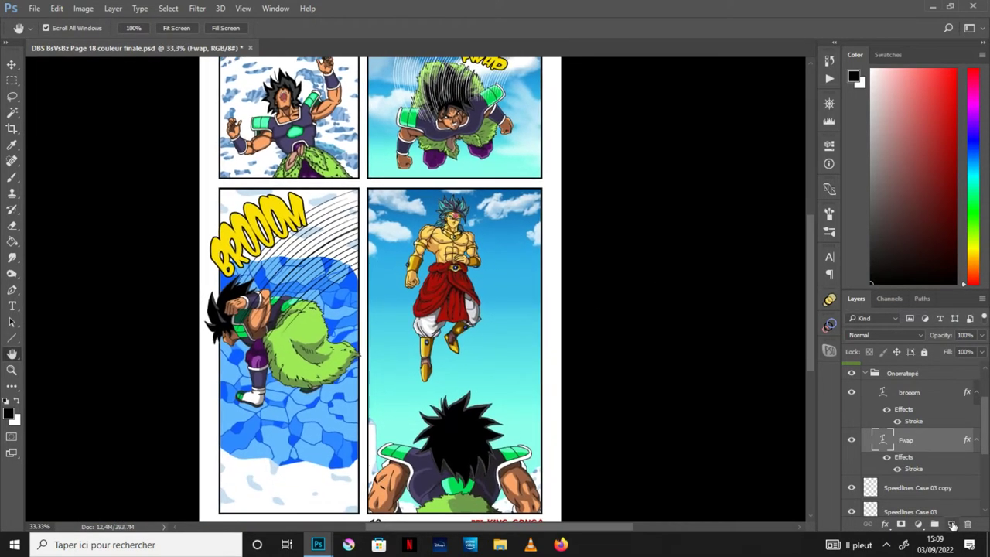
click(952, 525)
drag(926, 440, 919, 396)
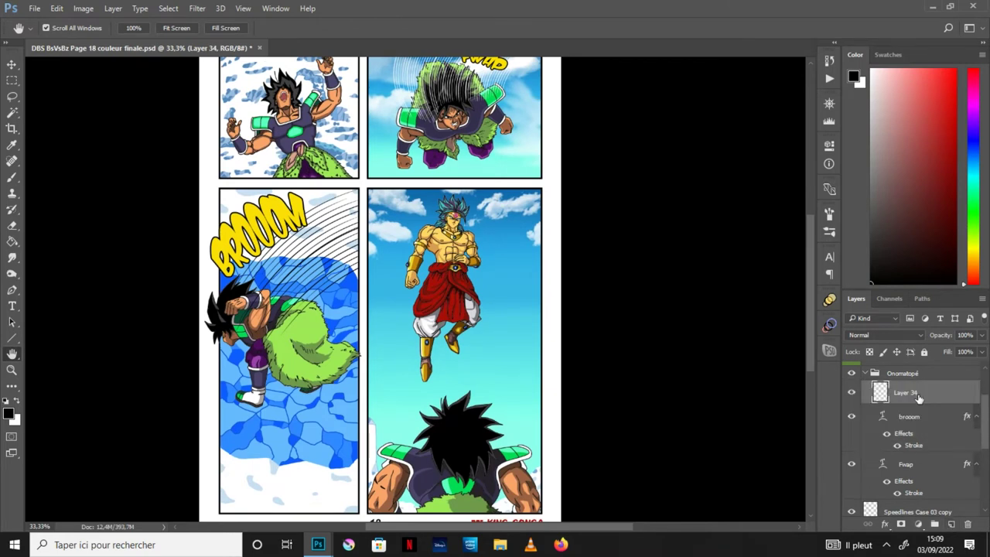
Add the vertical yellow text "VSHHH" at 18 pt in the sky beside the floating character in red trousers
click(11, 307)
click(69, 318)
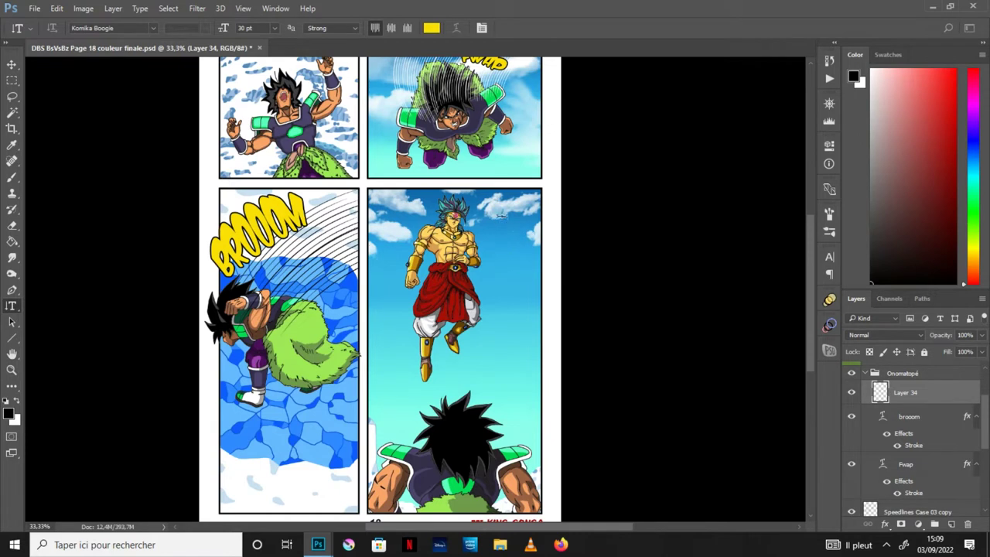
click(275, 29)
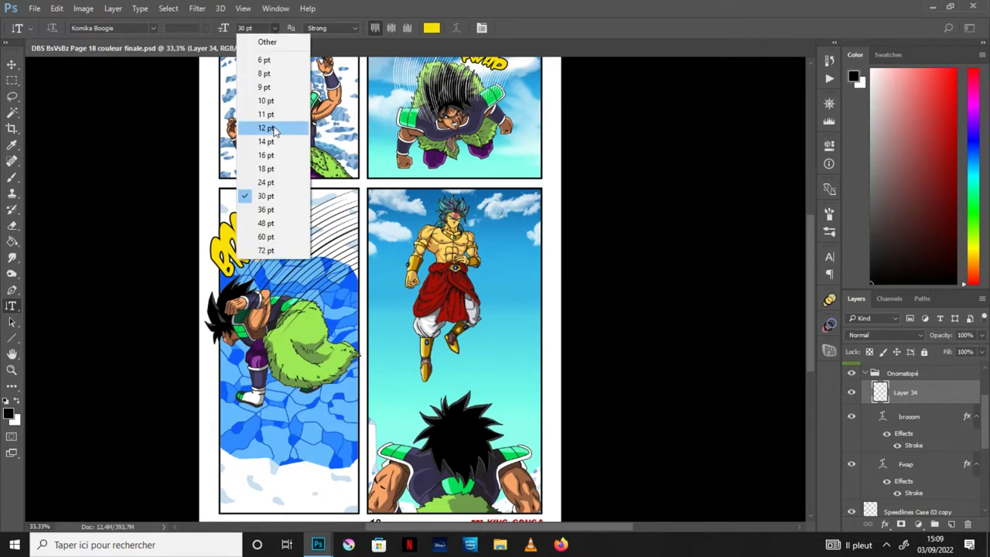
click(265, 168)
click(502, 223)
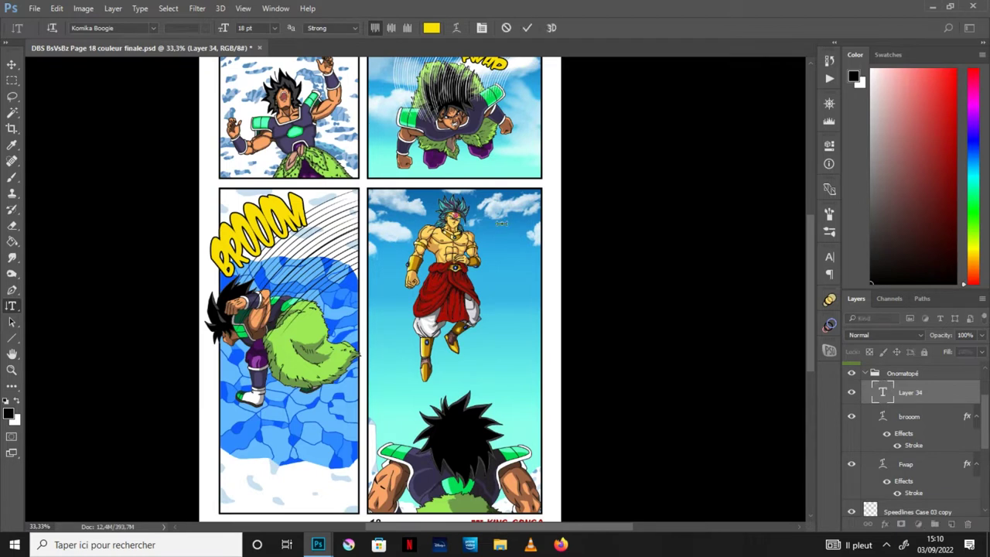
text(VVVV)
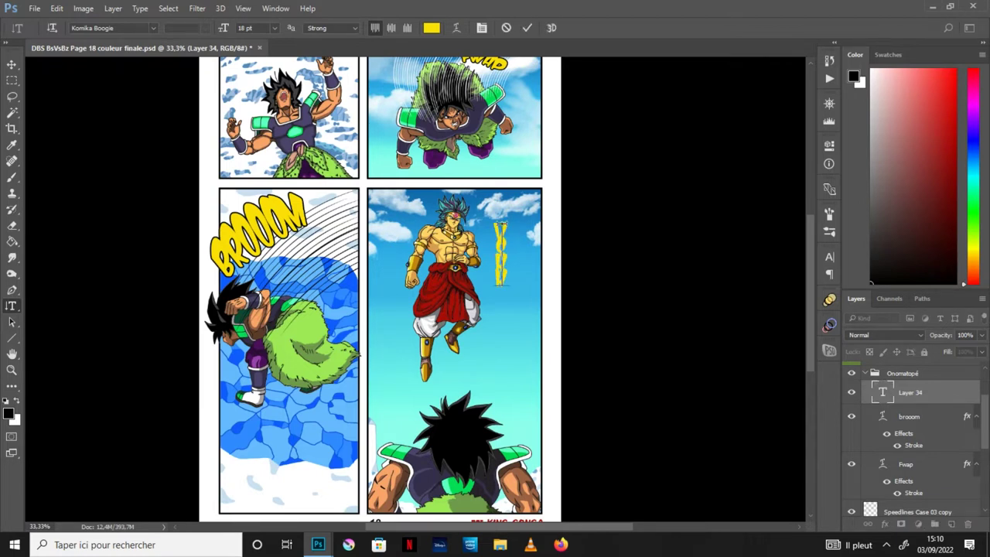
text(V)
key(BackSpace)
key(BackSpace)
key(BackSpace)
key(BackSpace)
key(BackSpace)
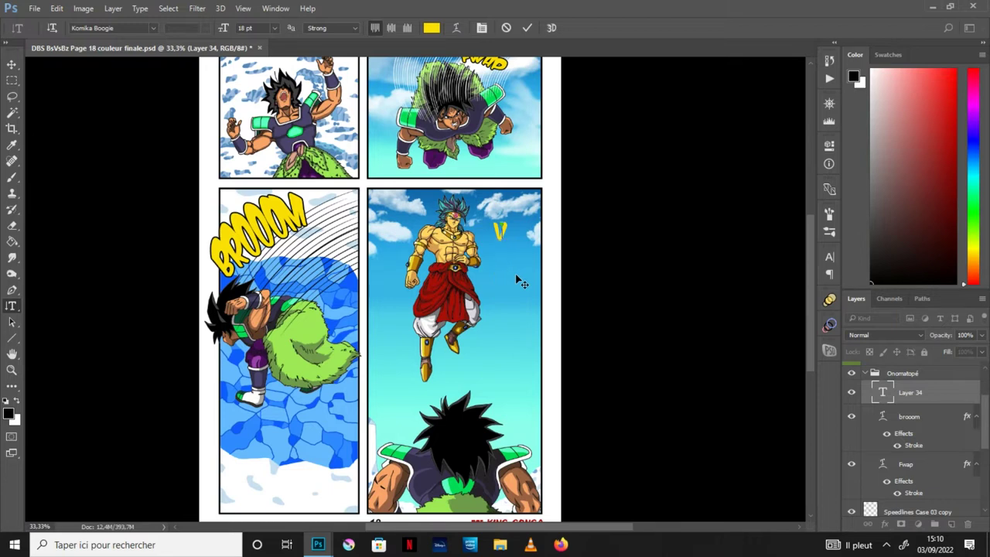
text(osh)
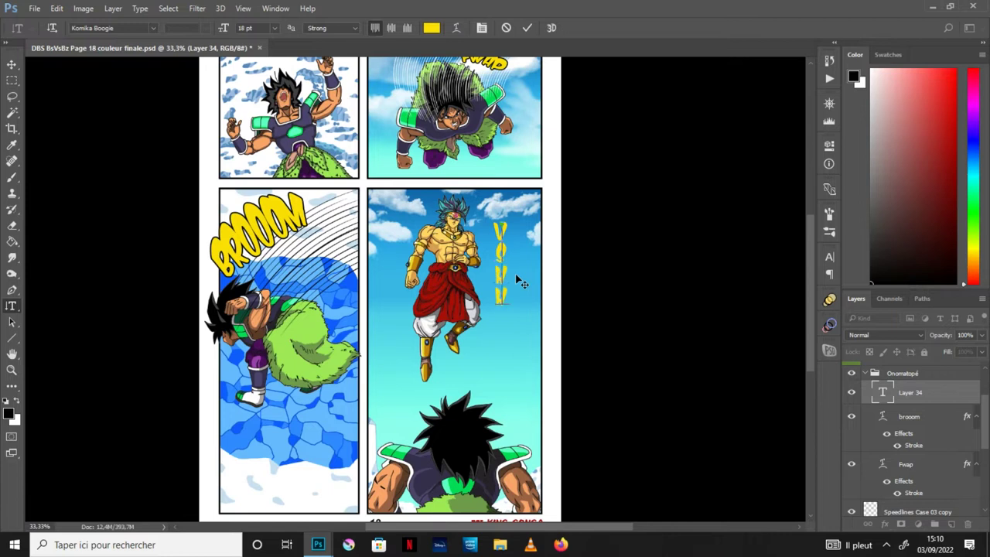
text(h)
Select the whole VSHHH text and set its size to 24 pt
key(shift+Up)
key(shift+Up)
key(shift+Up)
key(shift+Up)
key(shift+Up)
key(shift+Up)
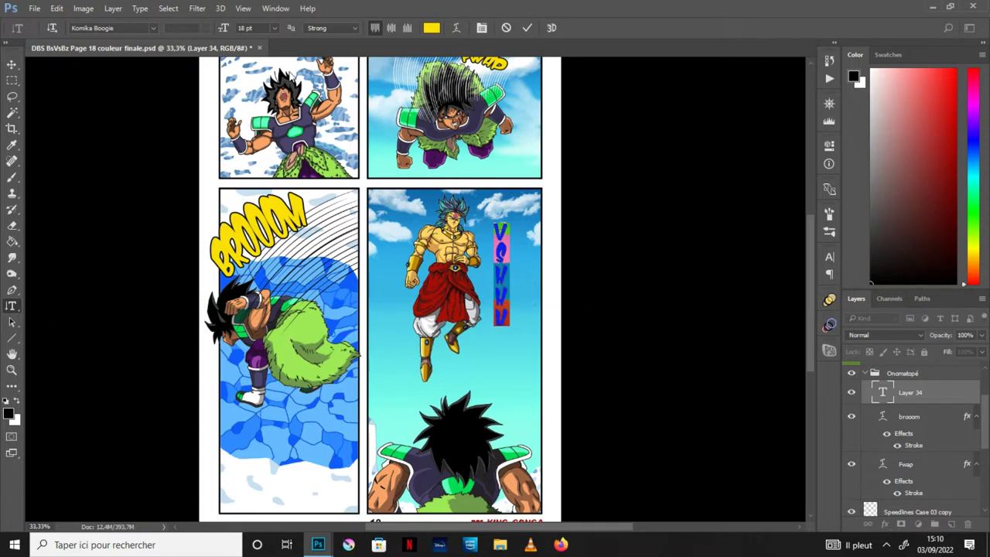
click(274, 28)
click(263, 182)
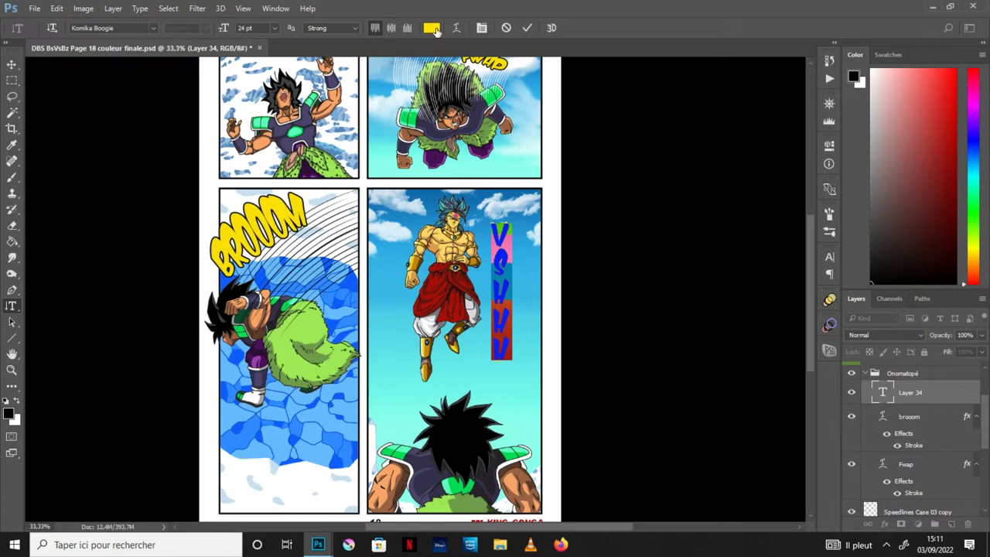
Recolour the VSHHH text to blue #058ec7 and commit the text edit
click(431, 28)
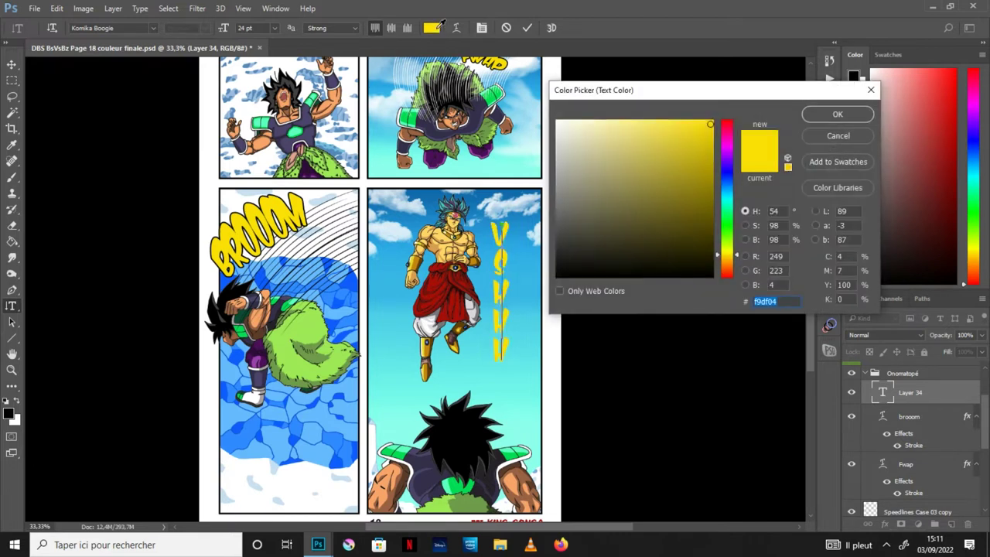
click(727, 195)
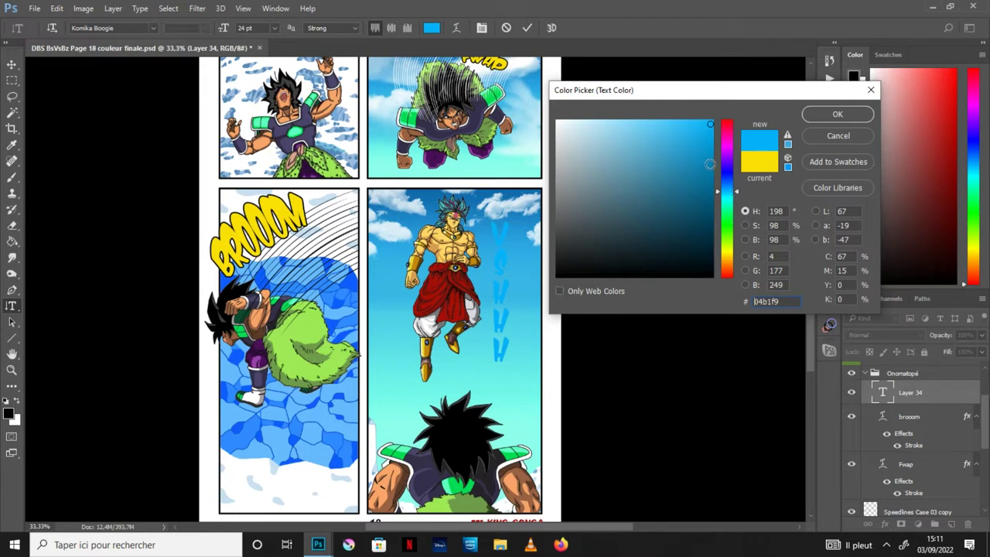
click(710, 164)
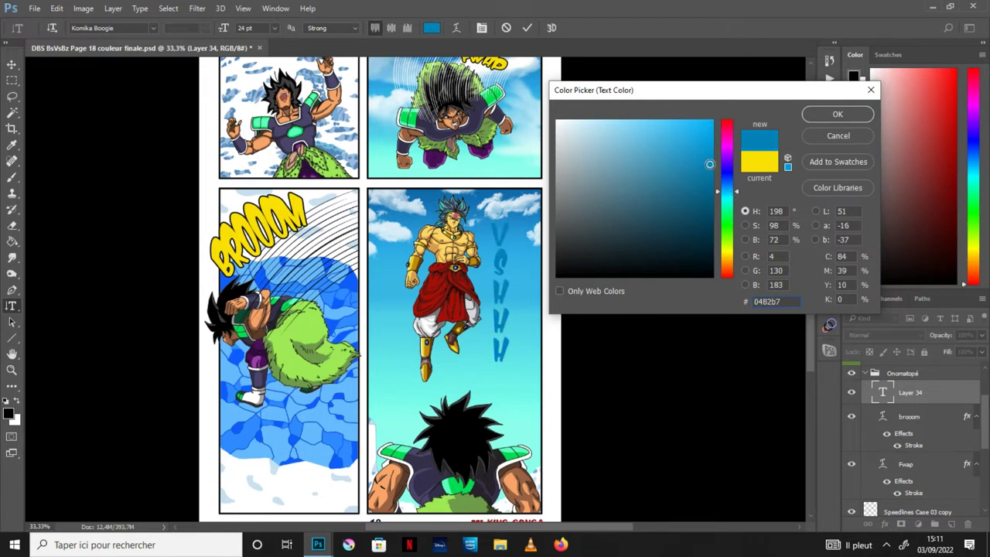
drag(710, 164, 711, 154)
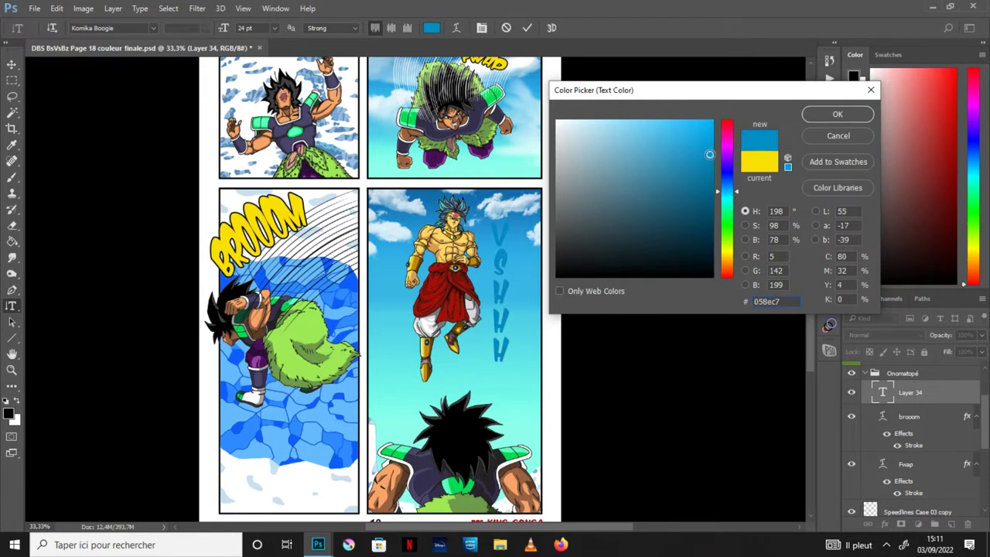
click(827, 117)
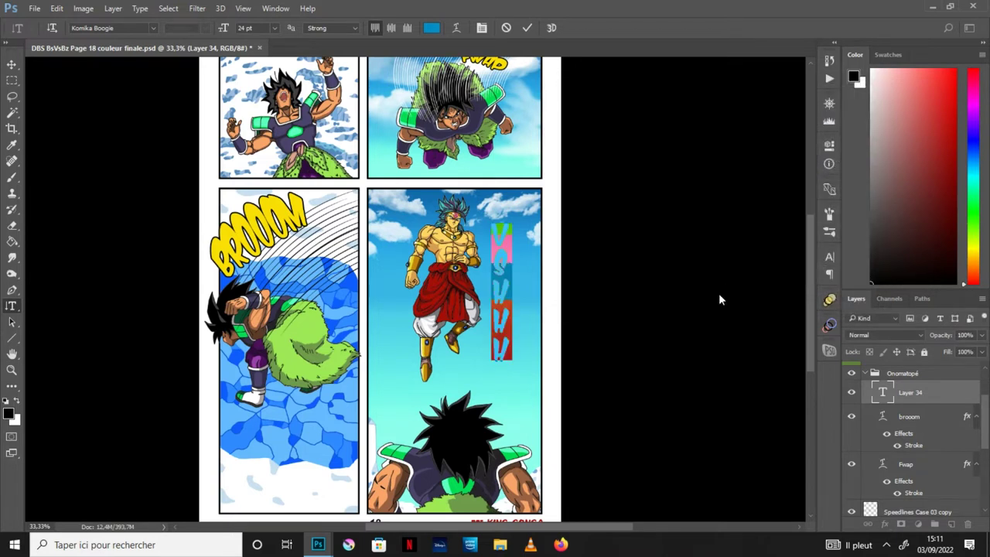
click(526, 29)
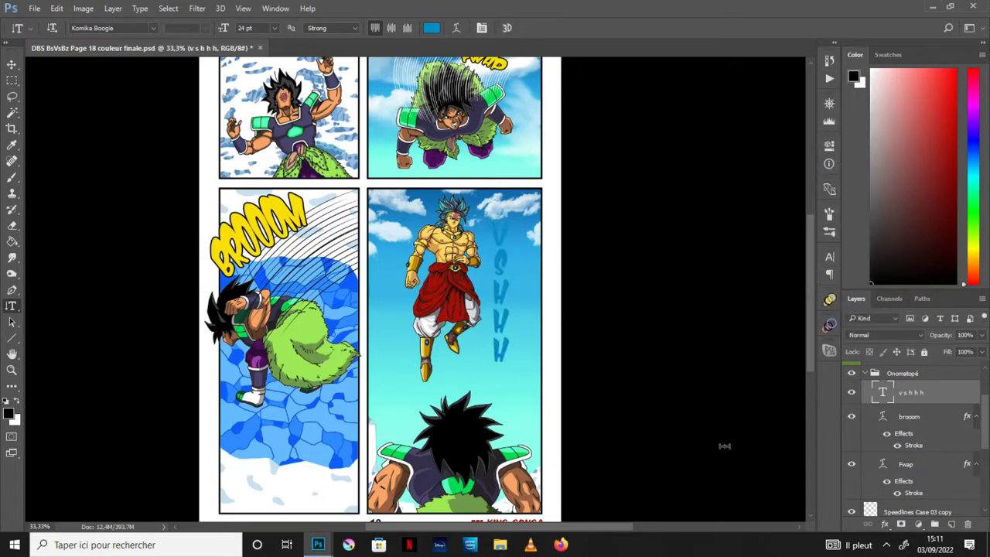
Add a white 6 px outside Stroke effect to the VSHHH text layer
click(885, 525)
click(906, 404)
mouse_move(692, 144)
mouse_down()
mouse_move(766, 133)
mouse_move(753, 133)
mouse_up()
click(735, 262)
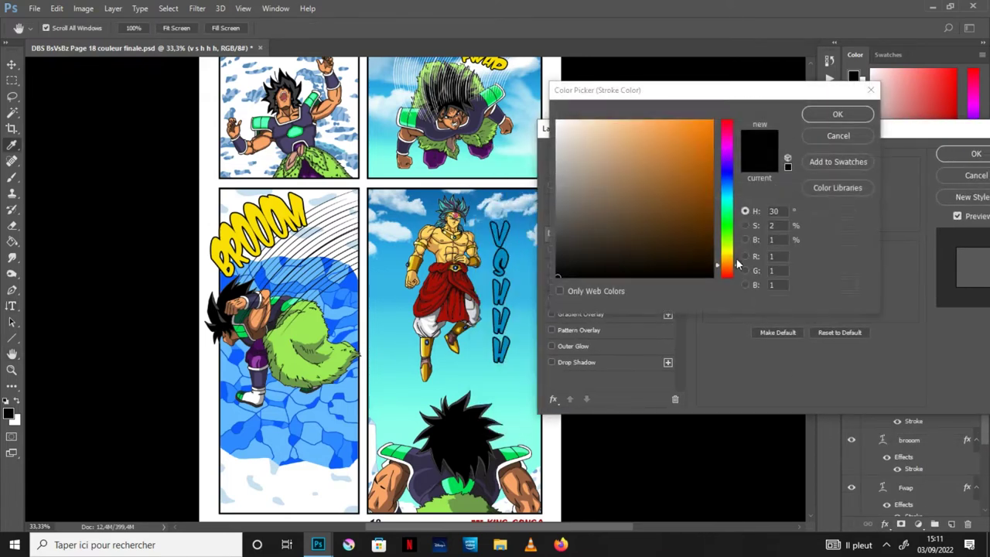
click(557, 122)
click(823, 116)
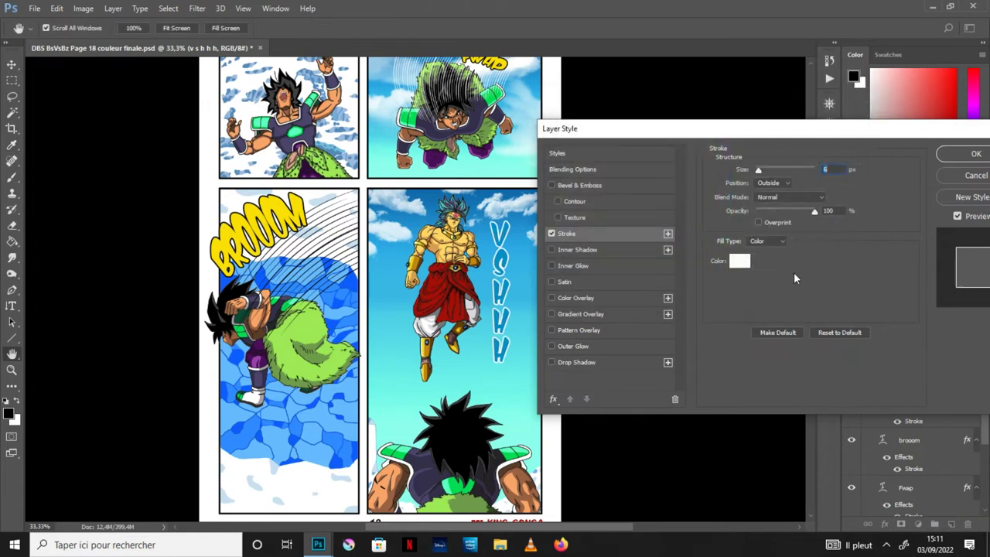
click(958, 157)
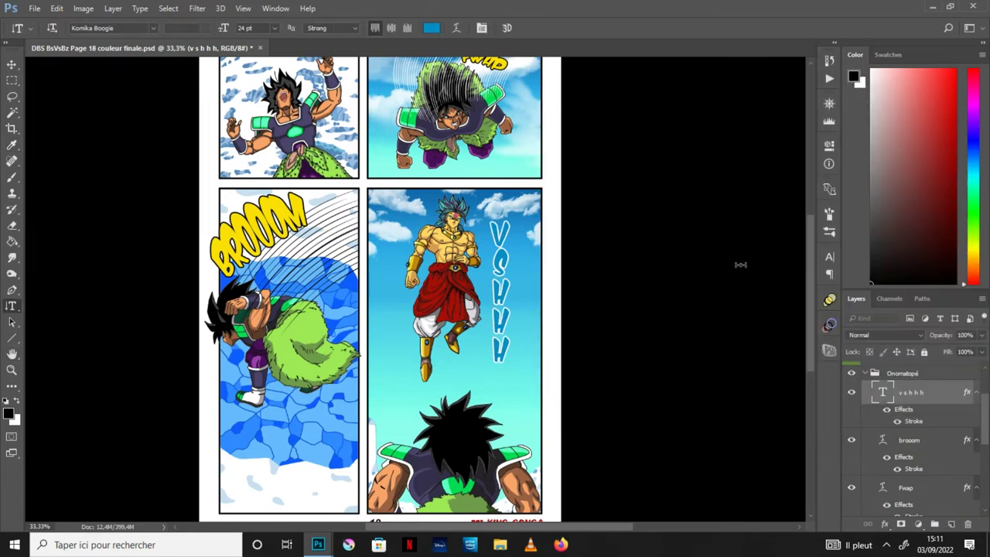
Move the VSHHH text slightly closer to the floating character, a little up and to the left, and apply the transform
click(12, 65)
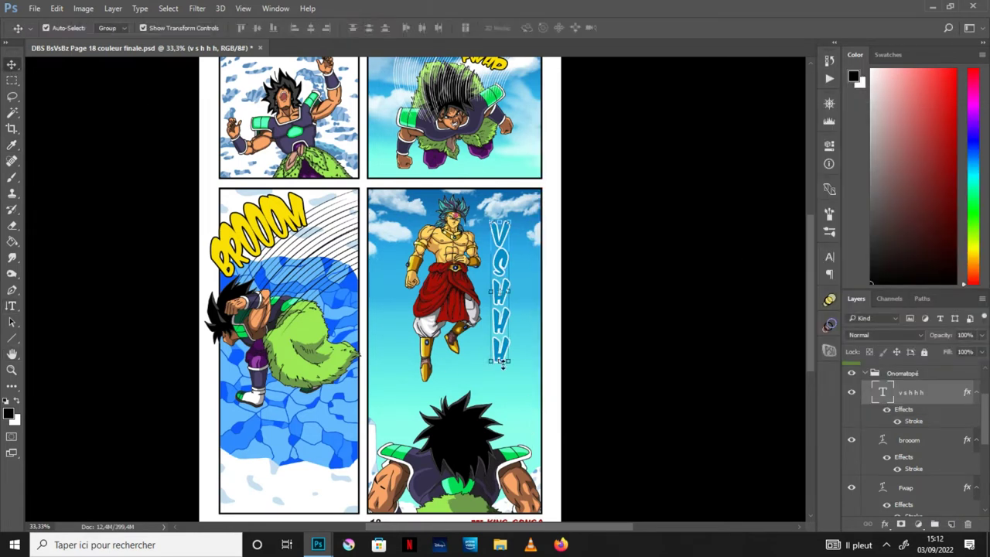
key(ctrl+t)
mouse_move(503, 259)
mouse_down()
mouse_move(497, 267)
mouse_move(496, 253)
mouse_up()
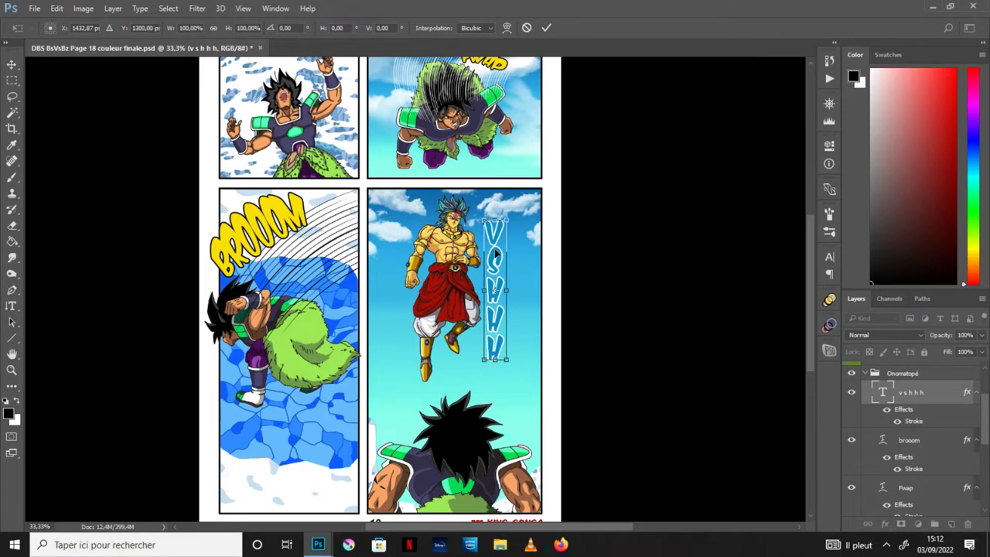
click(12, 353)
key(Return)
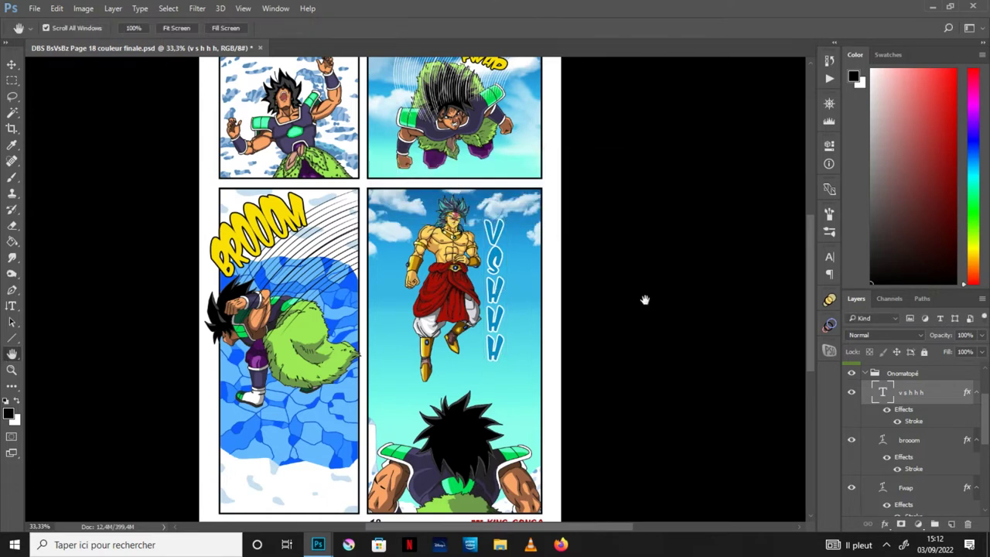
Save the lettered page document
mouse_move(807, 347)
mouse_down()
mouse_move(809, 369)
mouse_move(808, 332)
mouse_up()
key(ctrl+minus)
click(34, 8)
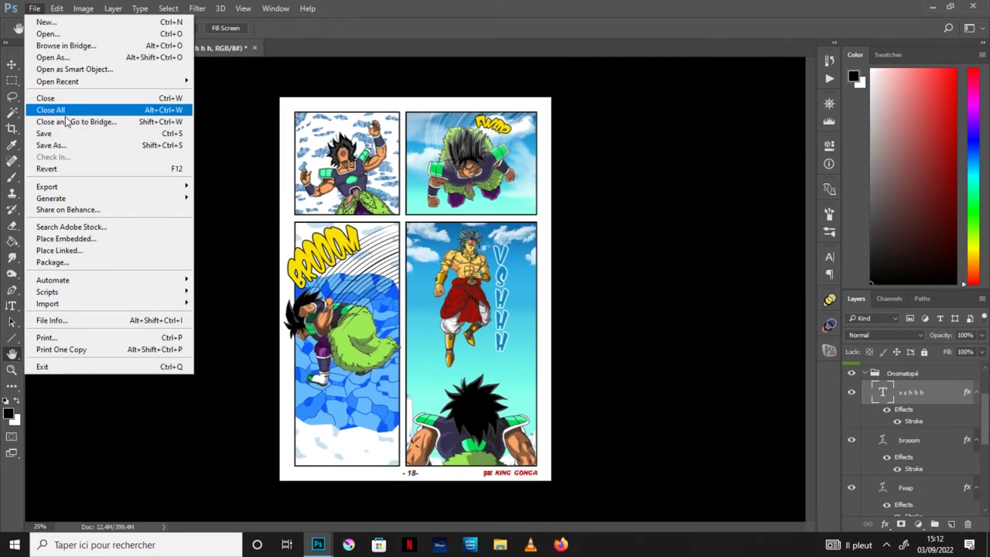
click(62, 128)
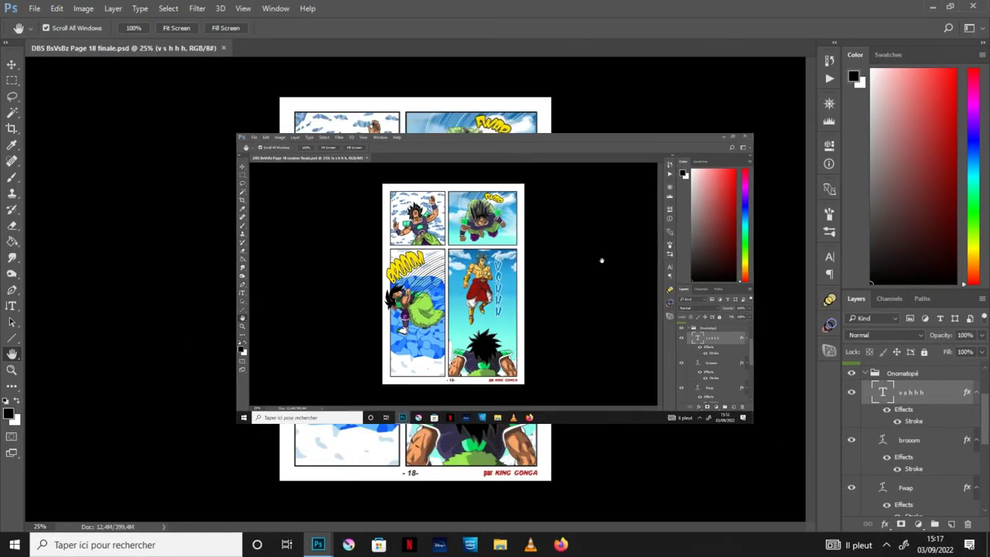
Collapse the Onomatopé group, then hide it along with the signature and page number text and all four Speedlines layers
scroll(949, 407, up, 2)
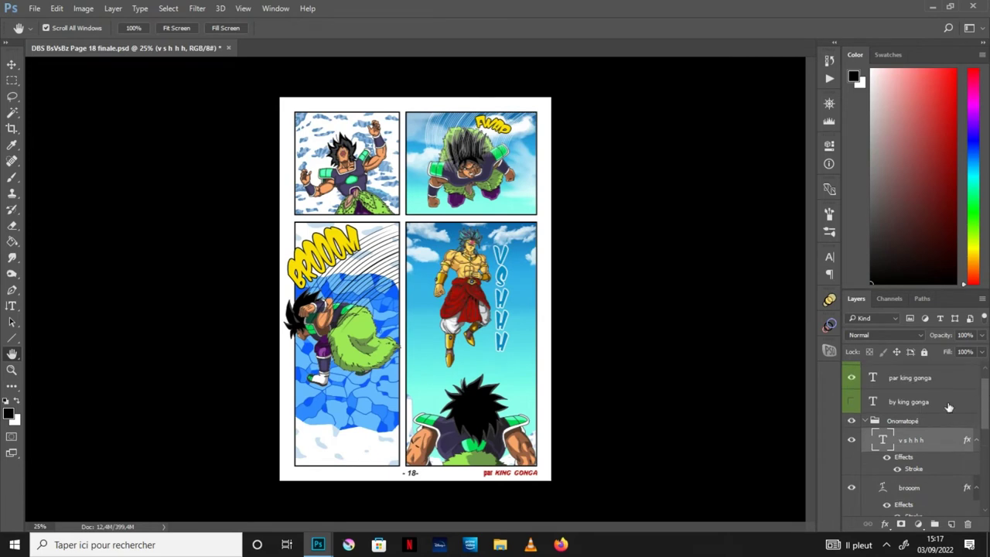
click(868, 420)
scroll(867, 418, up, 1)
click(851, 397)
click(851, 376)
scroll(851, 433, down, 3)
drag(851, 478, 851, 381)
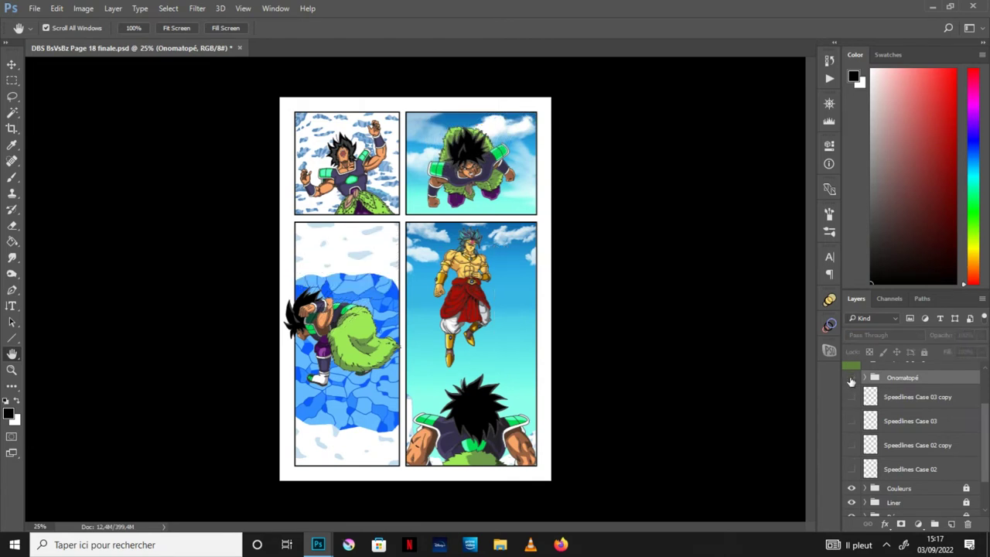
Hide Layer 0, Frames and Décors, and unlock the locked layer groups, leaving only the character artwork displayed
scroll(986, 434, down, 2)
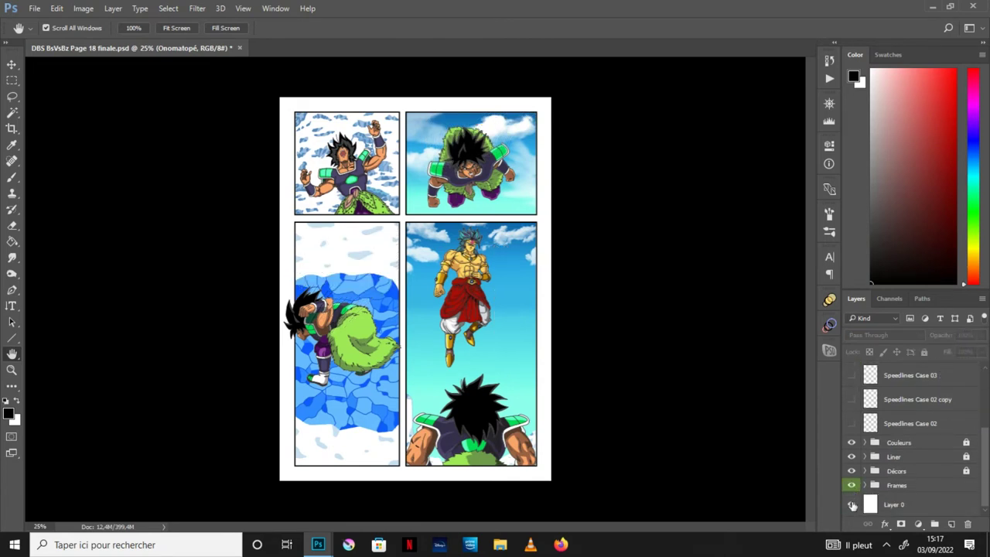
drag(853, 508, 851, 472)
click(967, 471)
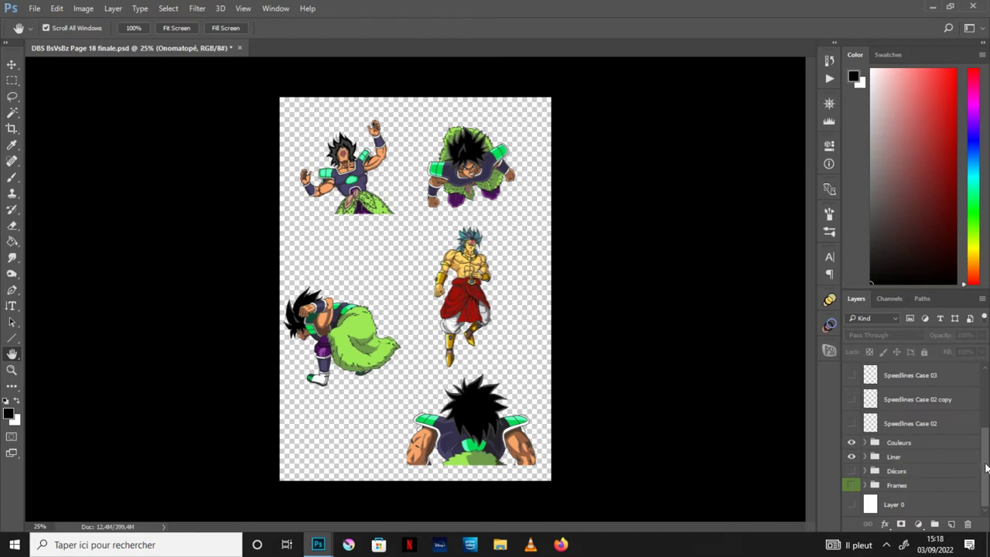
Expand the Liner group and, from its Case 01 layer, merge all visible character layers into one with Merge Visible
right_click(906, 462)
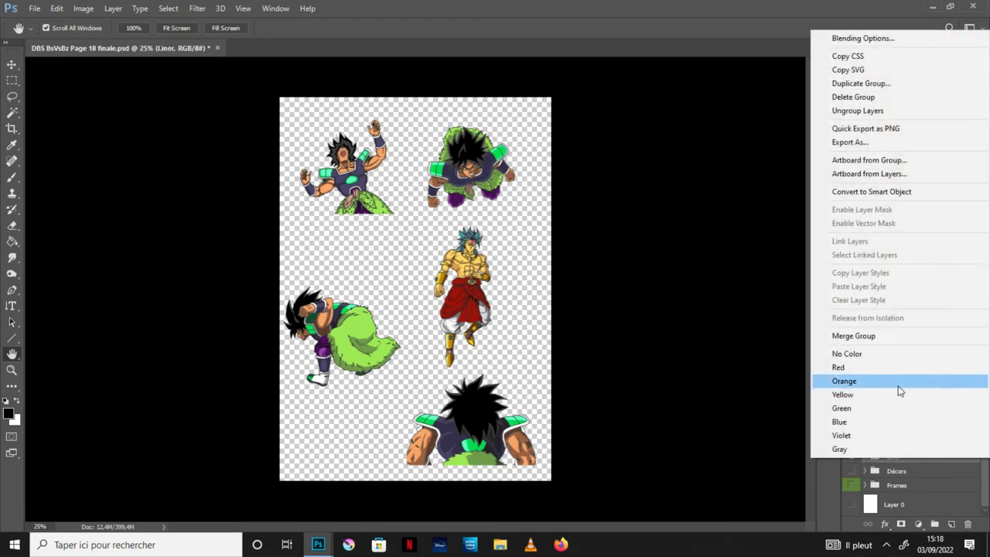
click(826, 483)
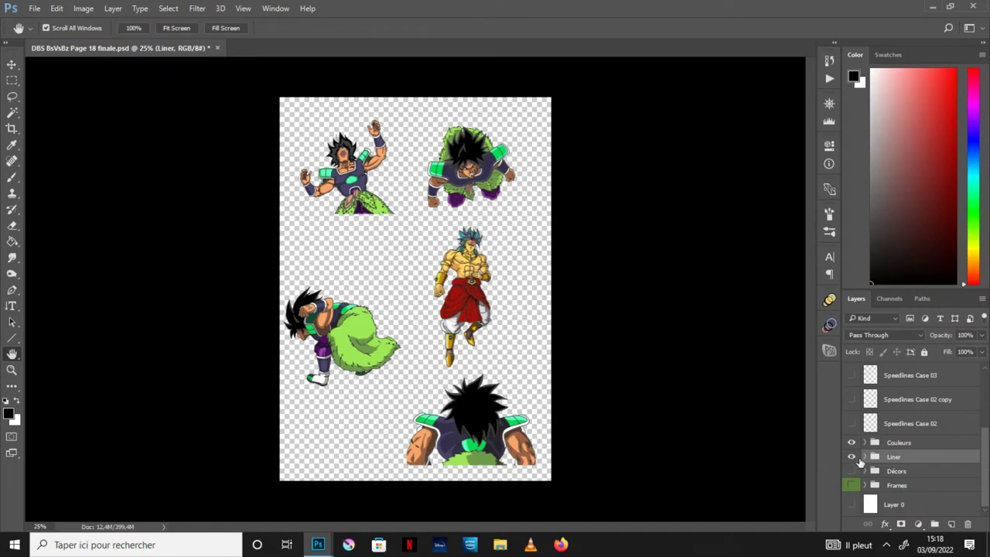
click(865, 457)
scroll(912, 456, down, 3)
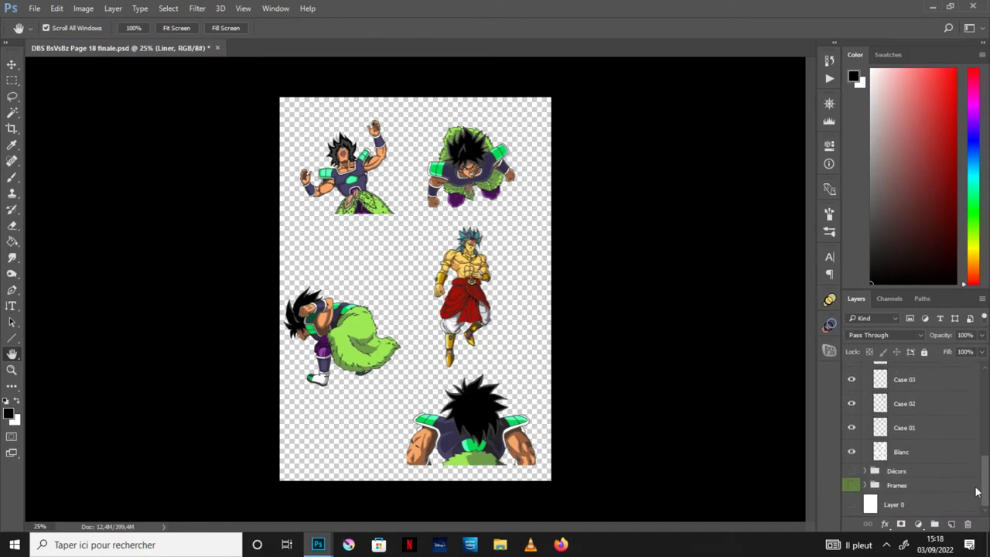
click(910, 456)
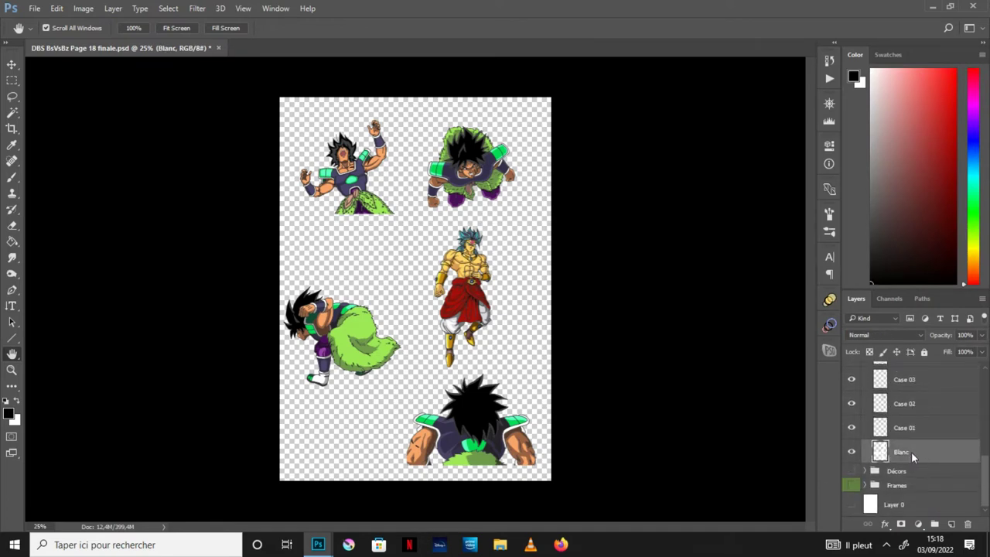
right_click(912, 457)
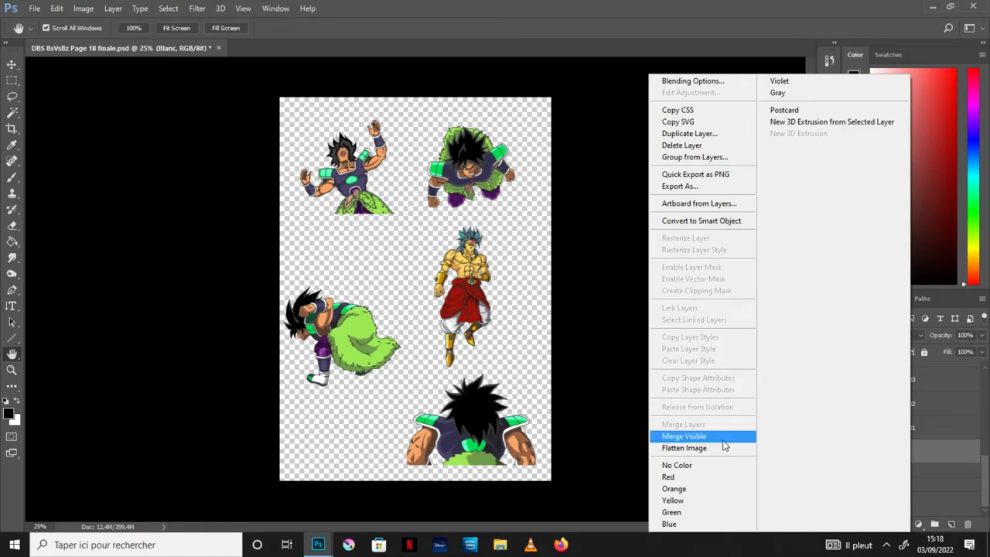
click(987, 479)
mouse_move(987, 479)
mouse_down()
mouse_move(987, 457)
mouse_move(987, 468)
mouse_up()
click(907, 463)
right_click(907, 462)
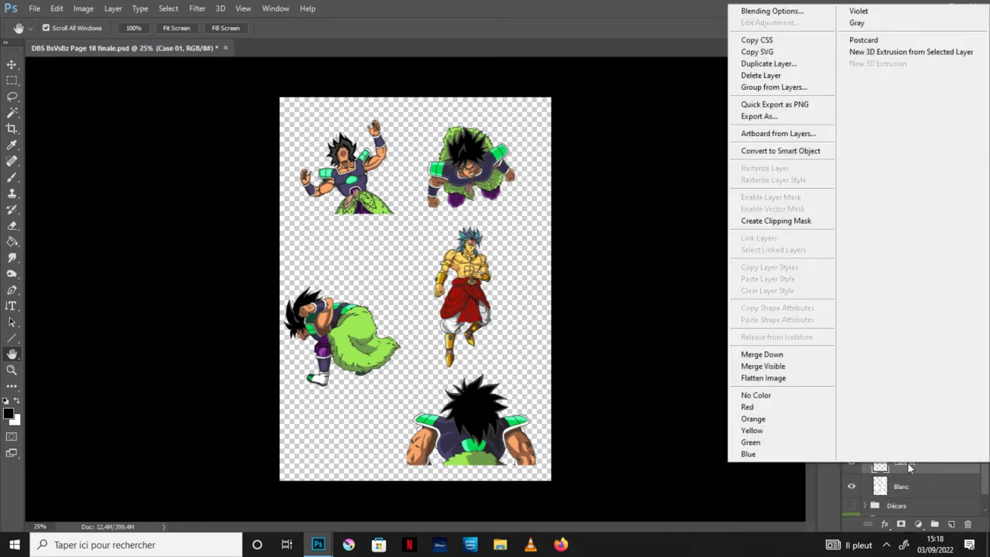
click(778, 368)
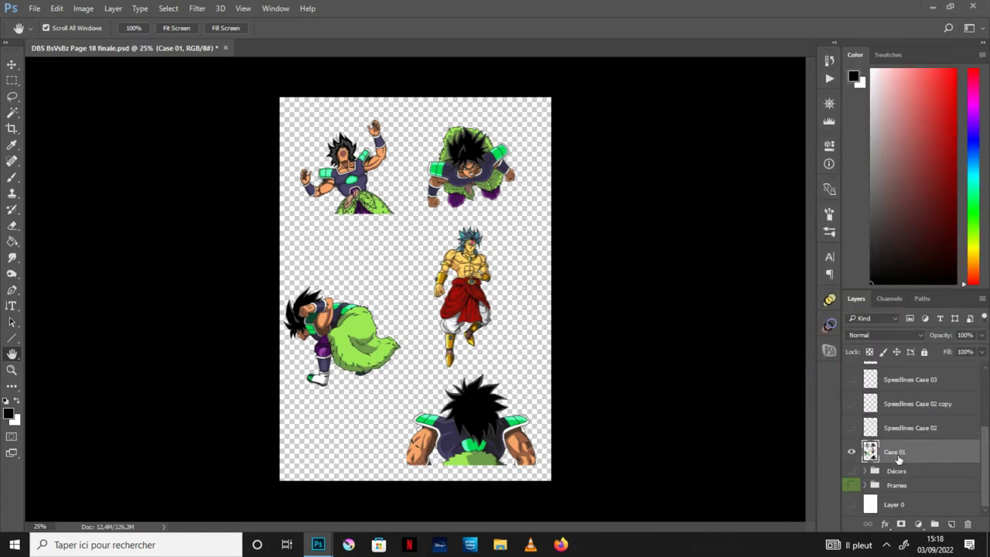
Rename the merged character layer as Dessins
double_click(897, 453)
text(Dessins)
key(Return)
Duplicate the Dessins layer and set the copy's blend mode to Multiply
drag(902, 455, 951, 525)
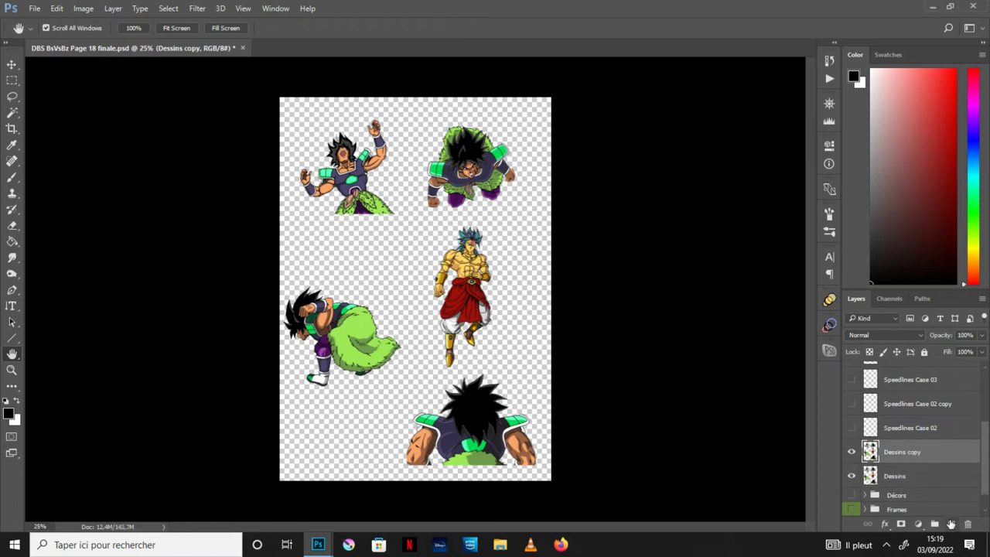
click(885, 335)
click(874, 128)
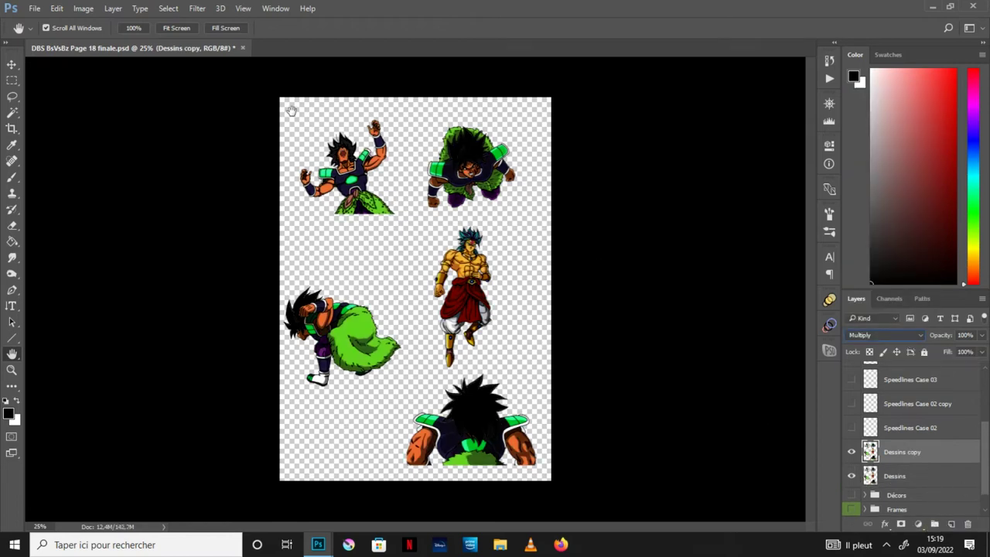
Apply a Gaussian Blur with a 2,5 pixel radius to the Dessins copy layer
key(ctrl+plus)
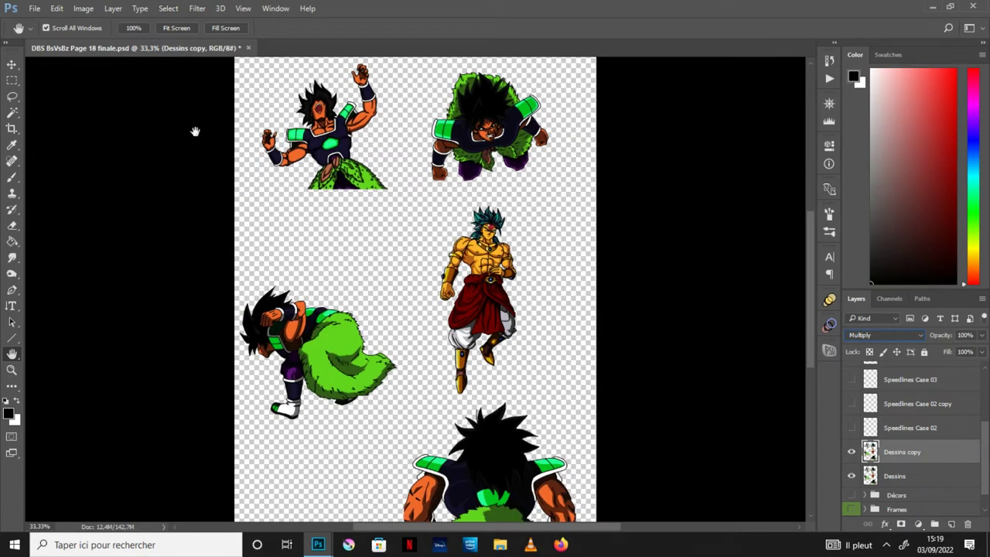
click(196, 9)
mouse_move(225, 145)
click(395, 191)
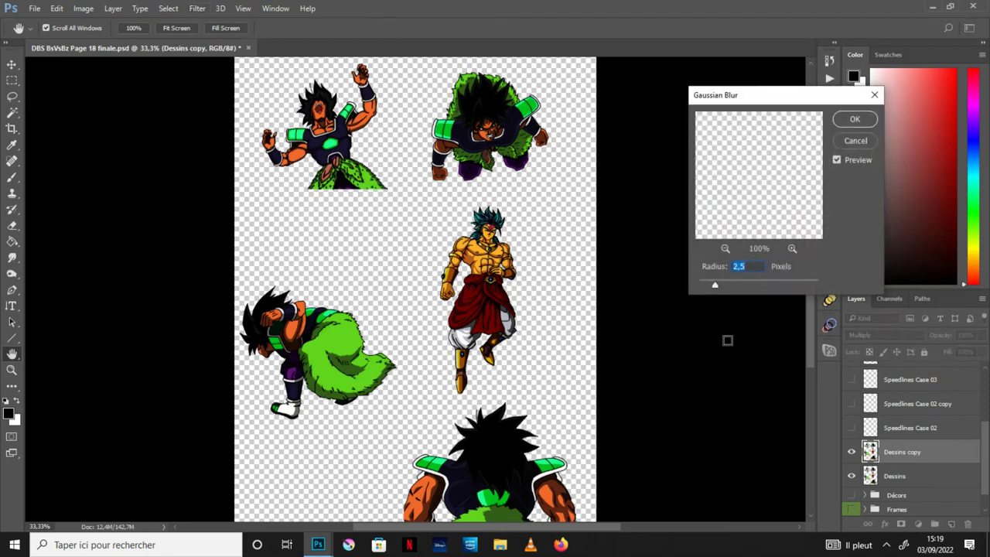
click(855, 121)
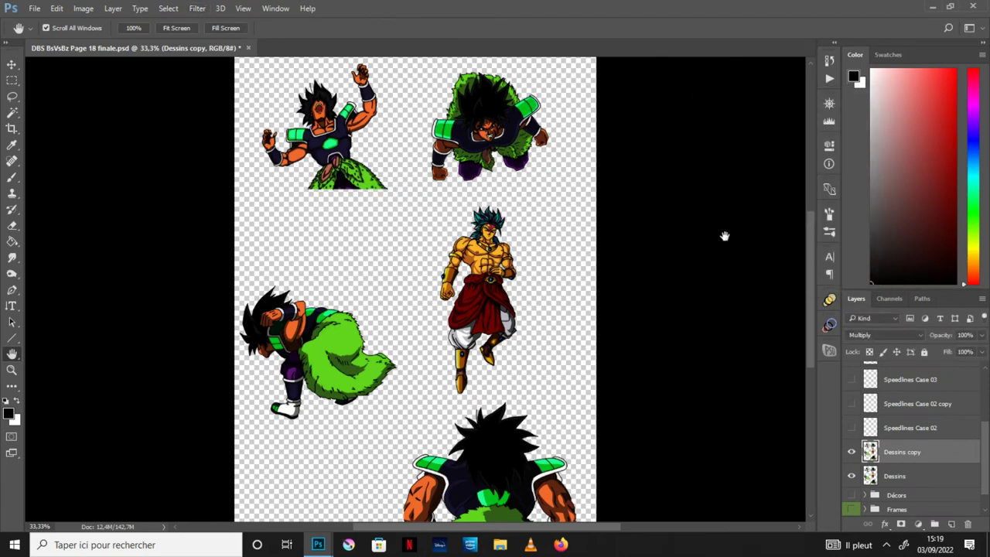
Lower the Dessins copy layer's opacity to 63%
click(982, 335)
drag(976, 353, 964, 352)
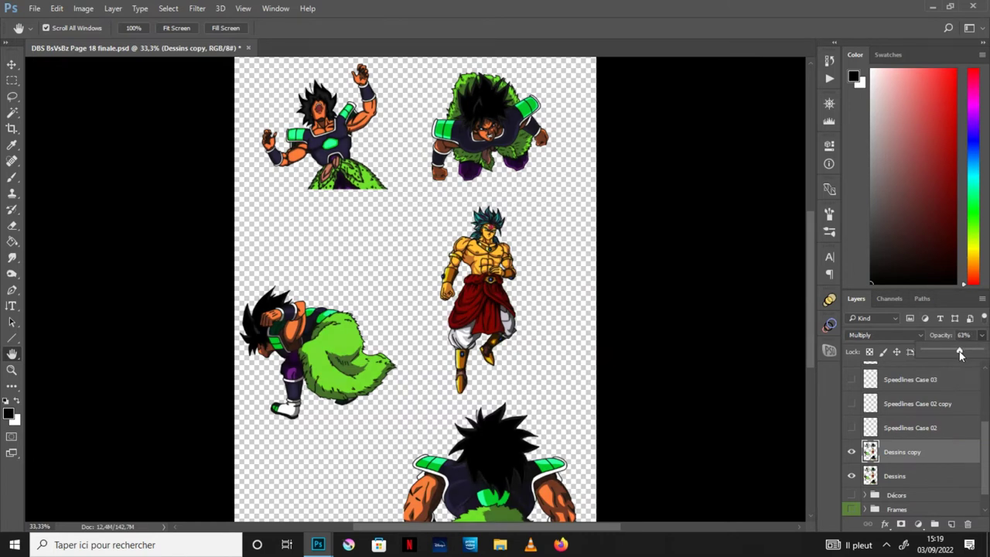
click(783, 450)
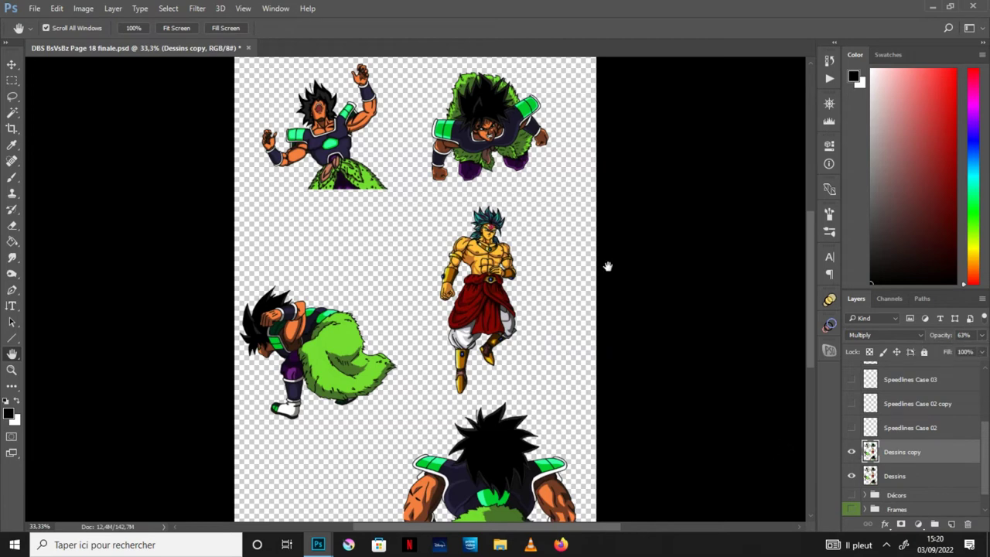
Show the white Layer 0 and the Frames and Décors groups again
key(ctrl+minus)
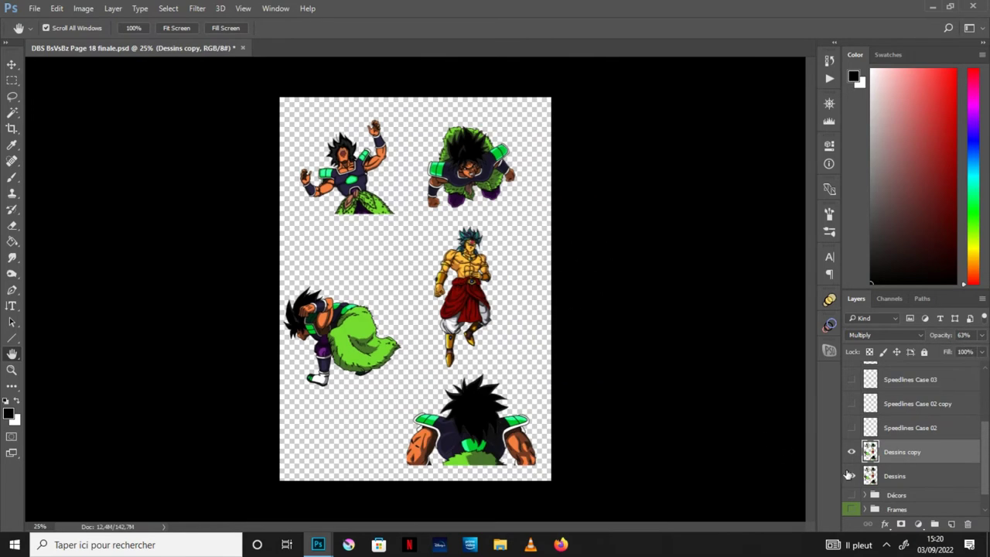
scroll(987, 481, down, 1)
click(852, 504)
click(851, 485)
click(851, 471)
Show the four Speedlines layers for Case 02 and Case 03 again
scroll(913, 433, up, 3)
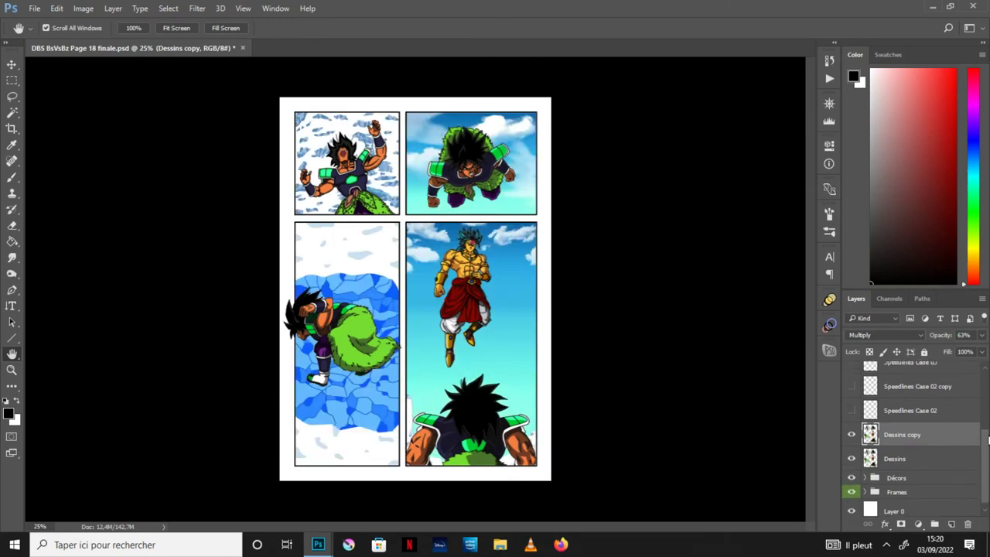
click(851, 481)
click(852, 457)
click(852, 434)
click(852, 409)
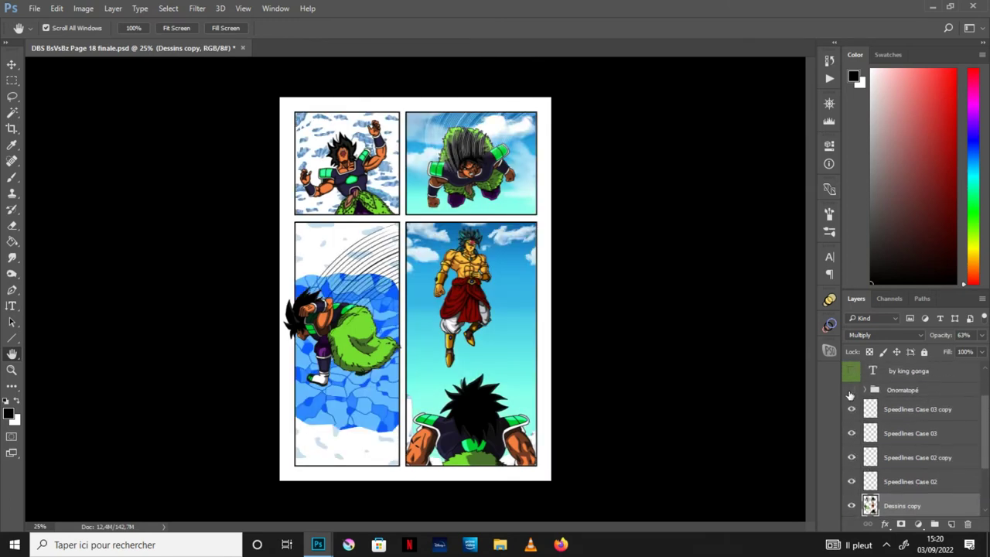
Show the Onomatopé group, the page number text and the French "par" credit text again
click(852, 392)
scroll(852, 394, up, 1)
click(852, 398)
click(852, 375)
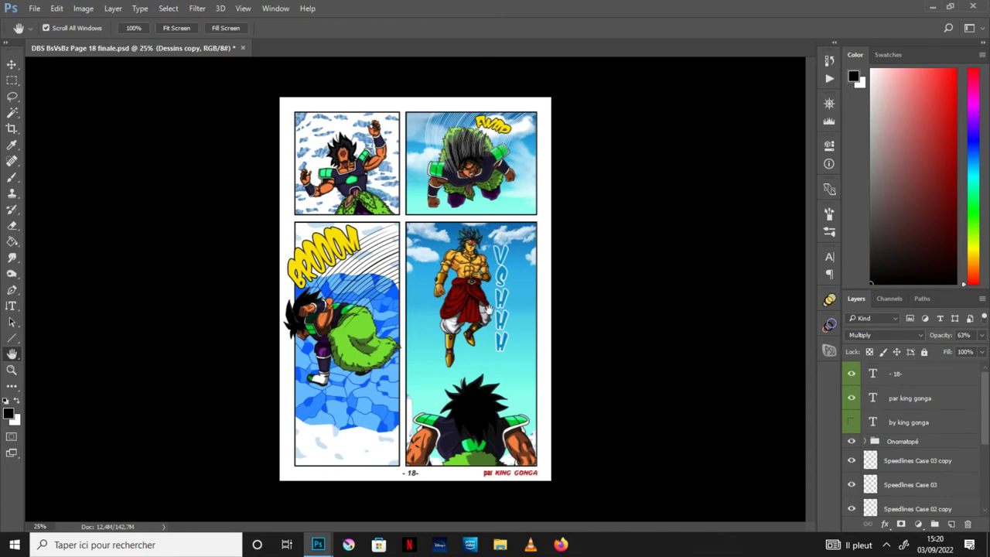
Examine the enriched character colours up close in the lower right panel and across the whole page
scroll(489, 311, up, 3)
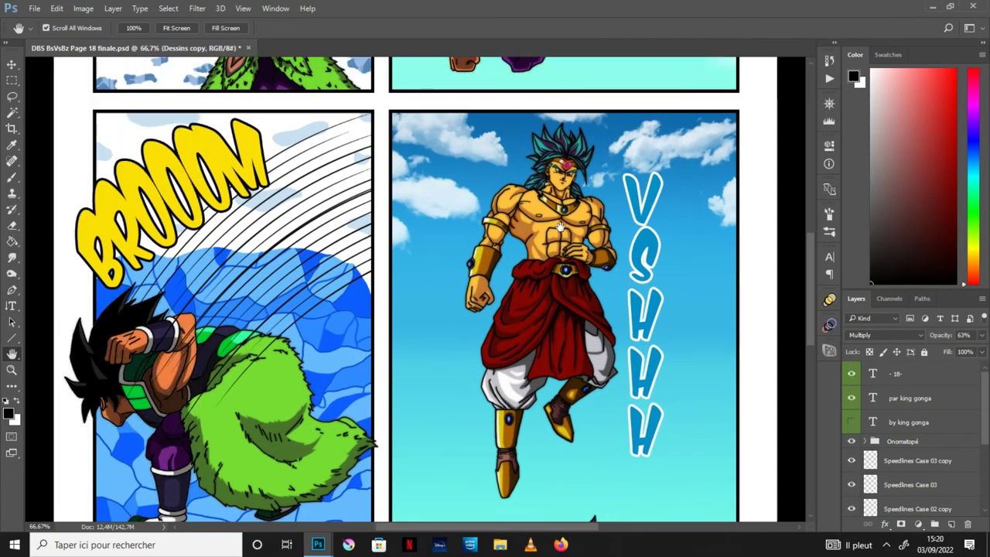
scroll(560, 225, up, 1)
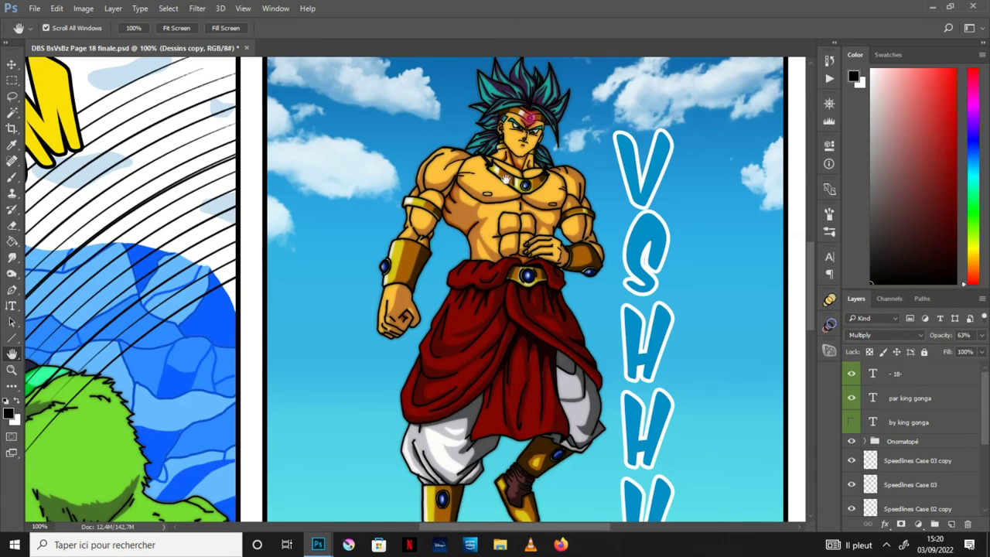
scroll(506, 179, up, 1)
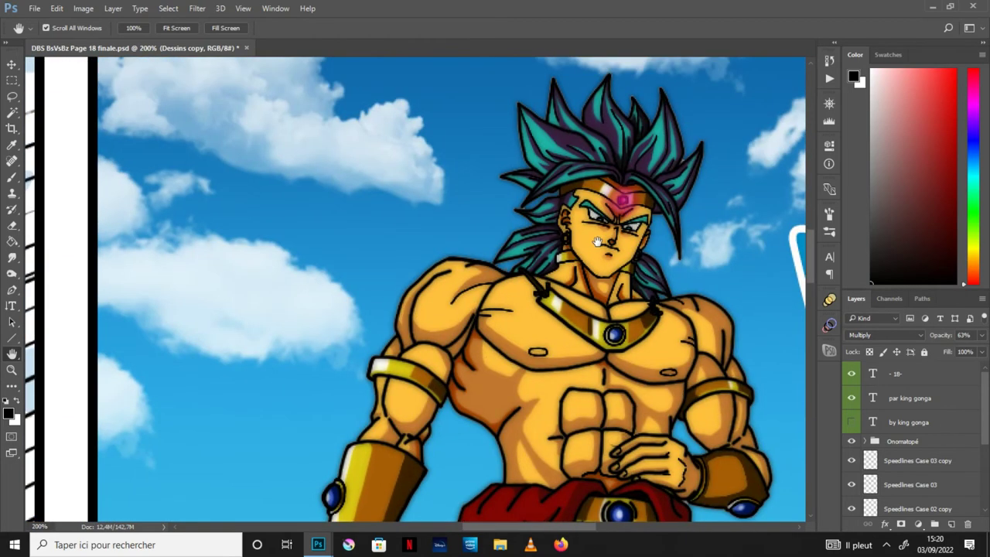
scroll(597, 241, down, 2)
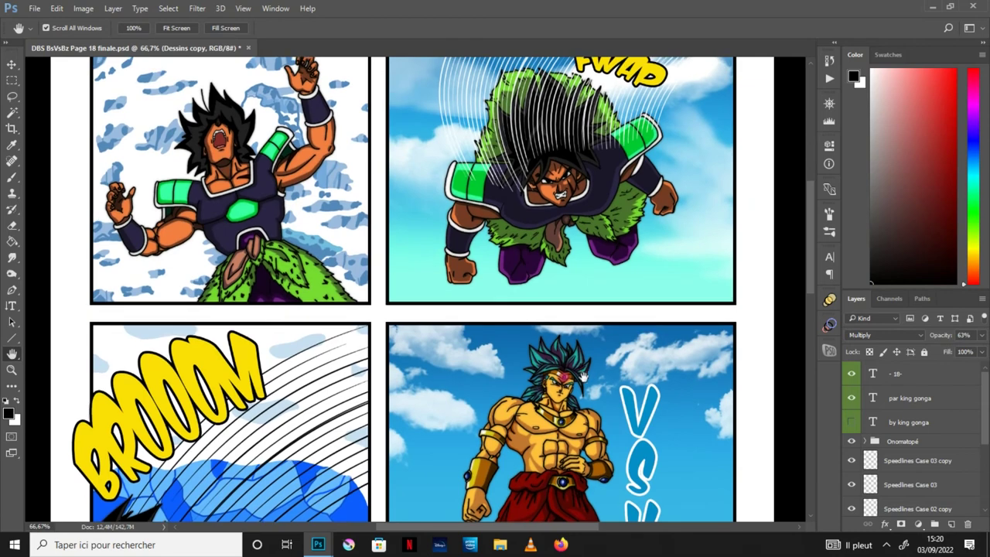
scroll(582, 400, down, 1)
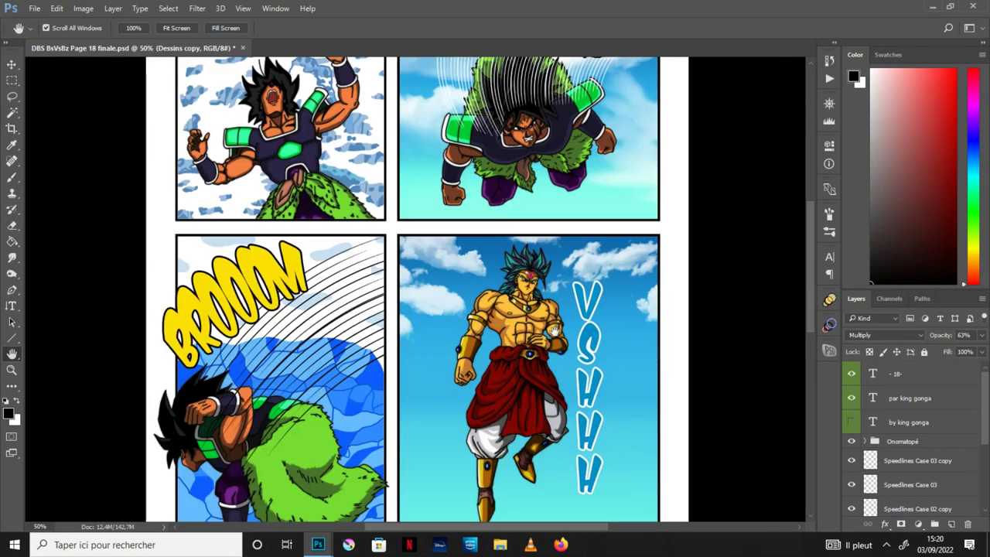
scroll(552, 303, down, 1)
Hide Layer 0, Frames, Décors, the Speedlines layers, Onomatopé and the text layers, keeping only Dessins and Dessins copy visible
scroll(913, 441, down, 3)
scroll(913, 441, down, 1)
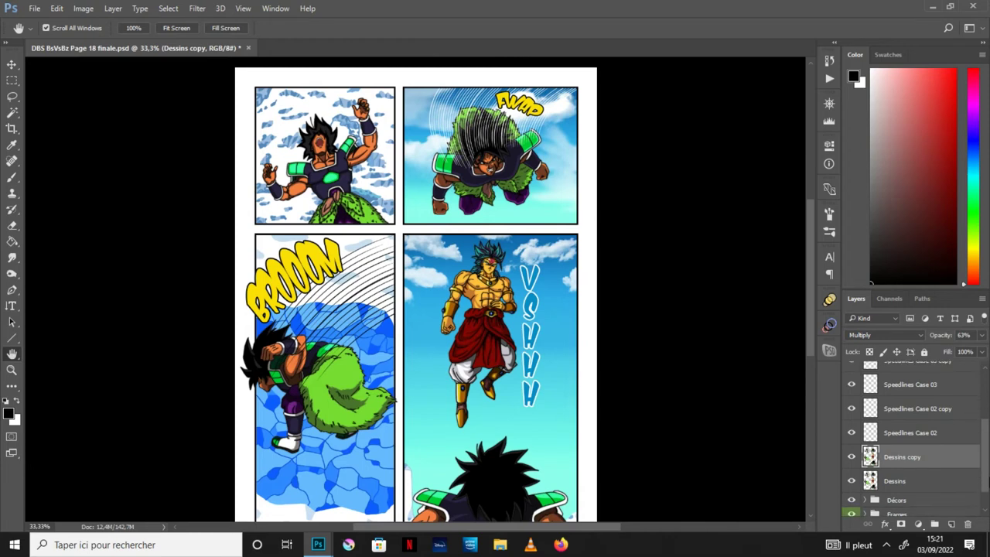
scroll(986, 484, down, 2)
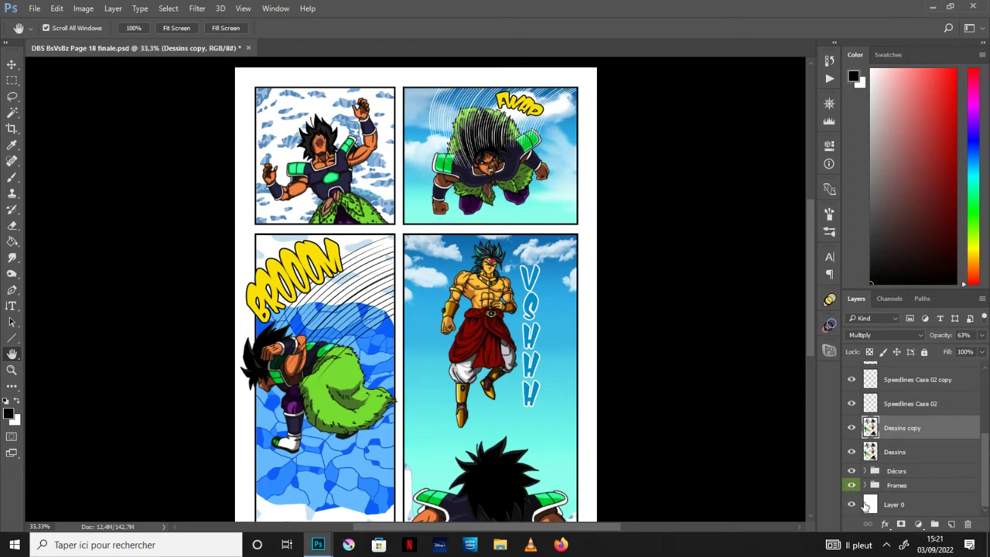
click(852, 485)
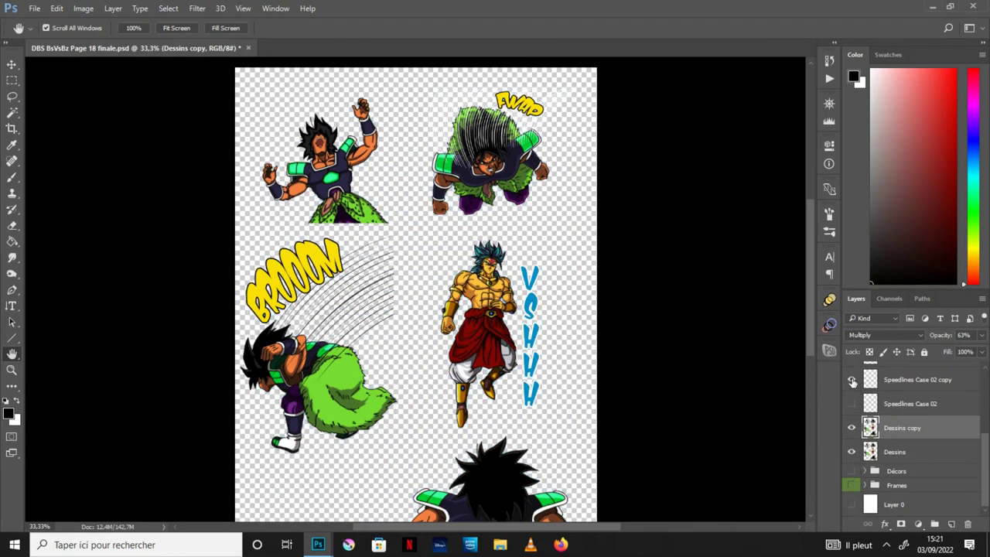
scroll(852, 433, up, 3)
click(852, 479)
drag(852, 465, 852, 370)
scroll(984, 390, up, 1)
scroll(952, 433, down, 3)
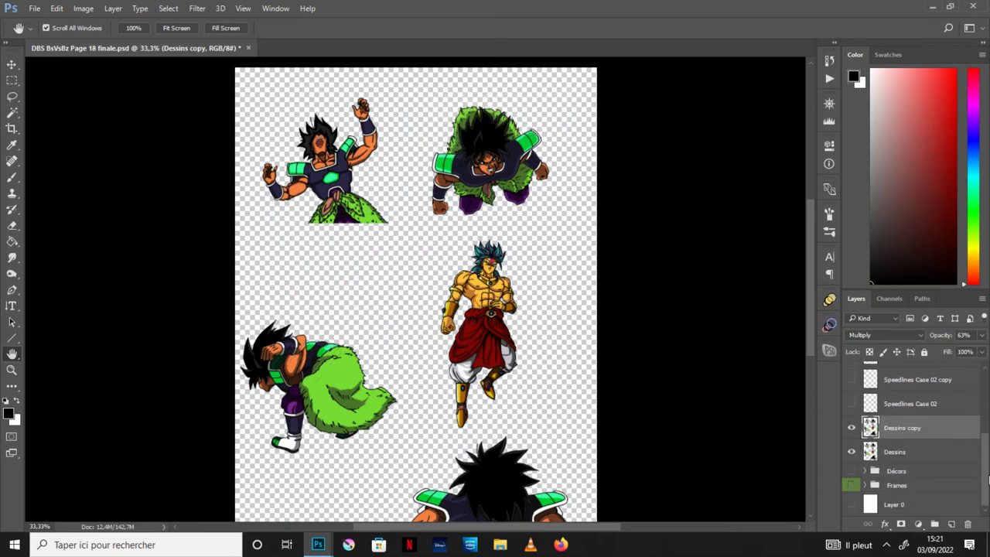
Merge the visible Dessins copy and Dessins layers into a single layer
click(897, 455)
right_click(893, 458)
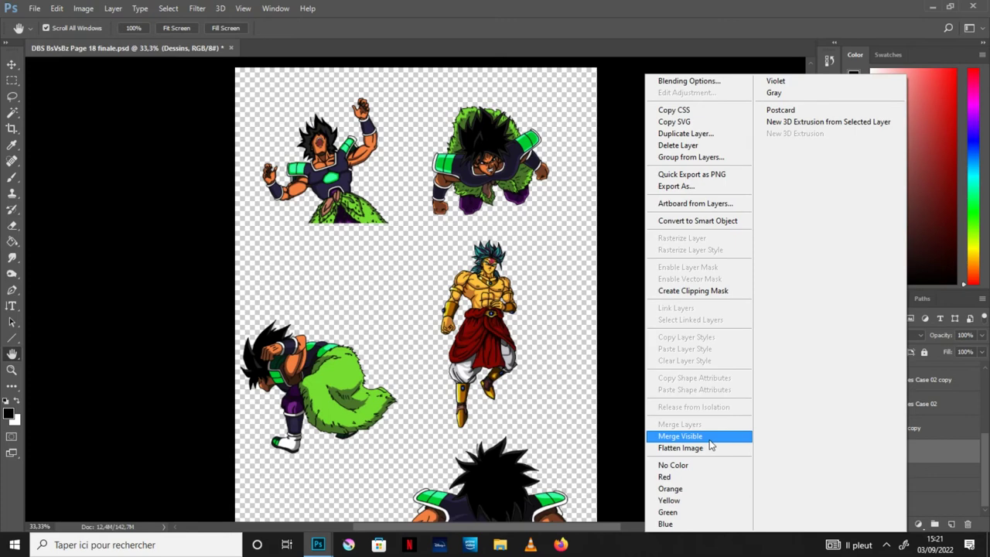
click(680, 436)
Show the background, frames, scenery, speed lines, sound effects and text around the merged Dessins layer again
drag(851, 506, 852, 364)
drag(849, 428, 851, 375)
scroll(987, 416, down, 1)
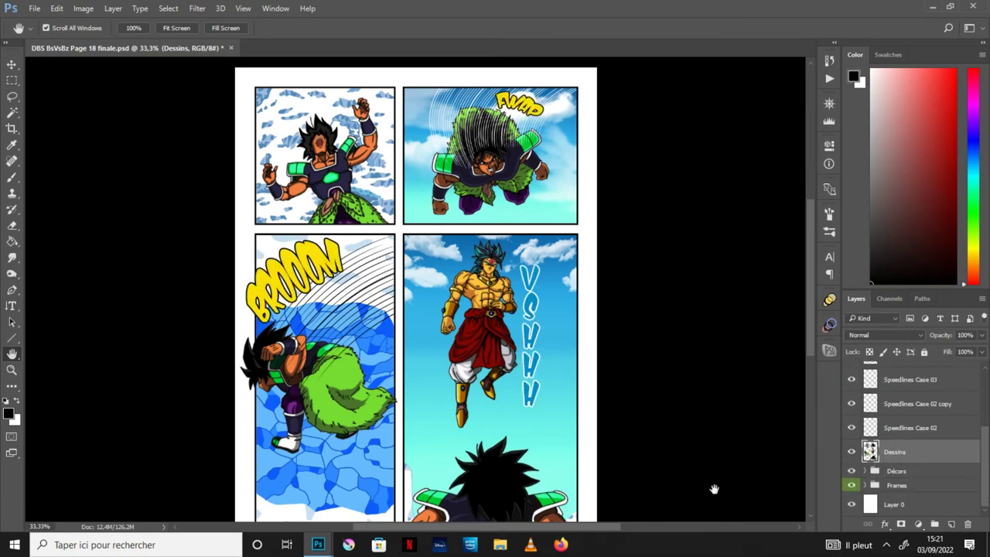
Apply a Brightness/Contrast adjustment to the merged Dessins layer with brightness 41 and contrast 29
click(82, 8)
mouse_move(104, 44)
click(258, 40)
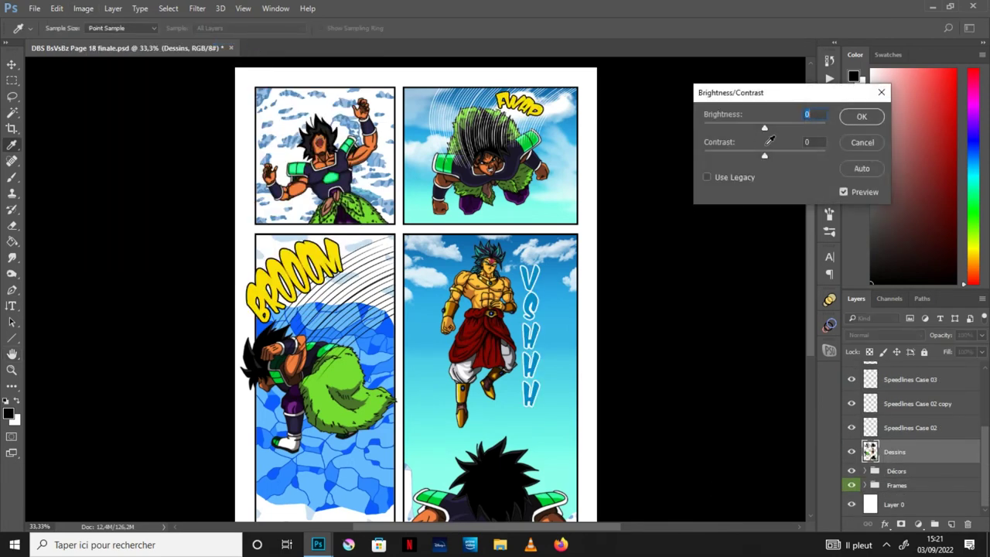
drag(785, 129, 696, 157)
drag(704, 157, 795, 157)
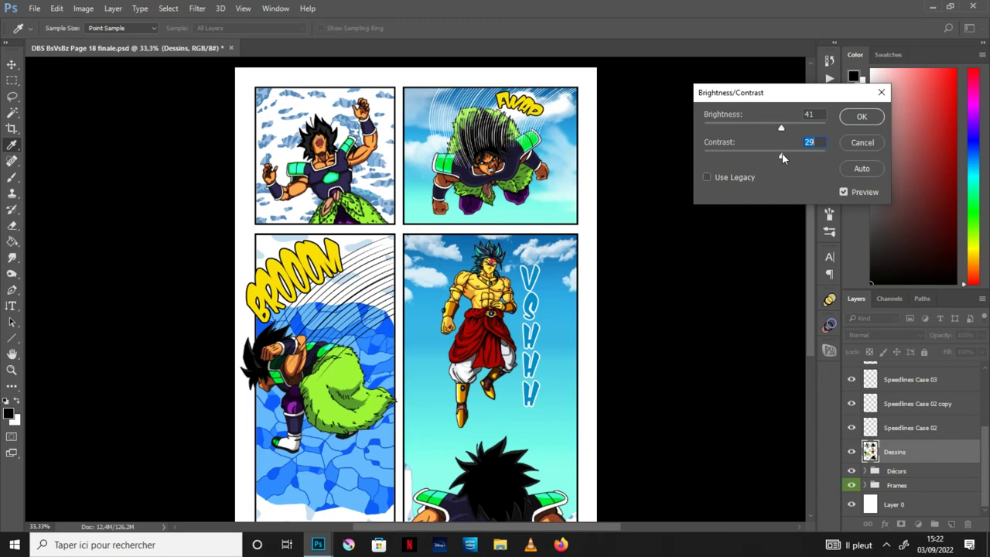
click(861, 116)
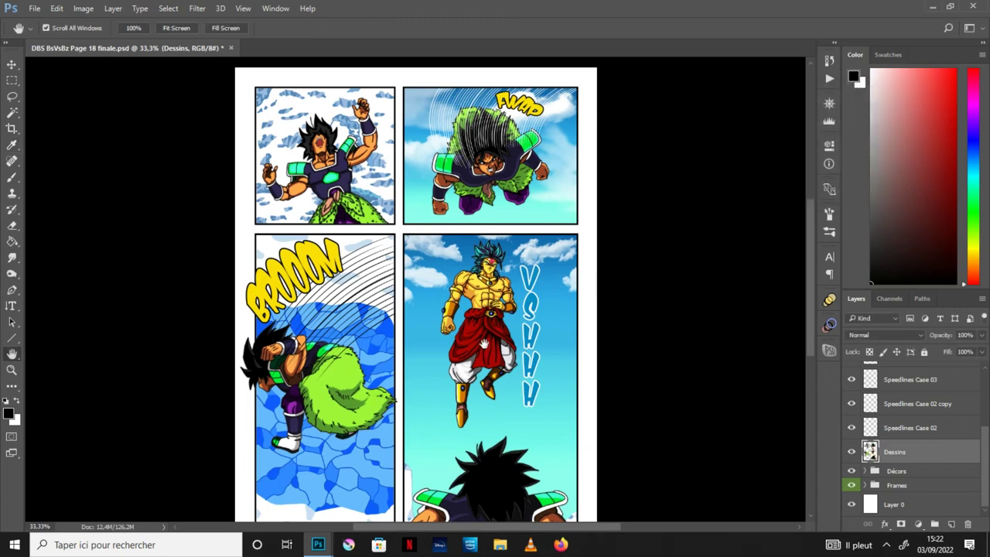
Check the brightened characters on the page and save the PSD document under its existing name
scroll(484, 344, down, 3)
scroll(475, 360, up, 3)
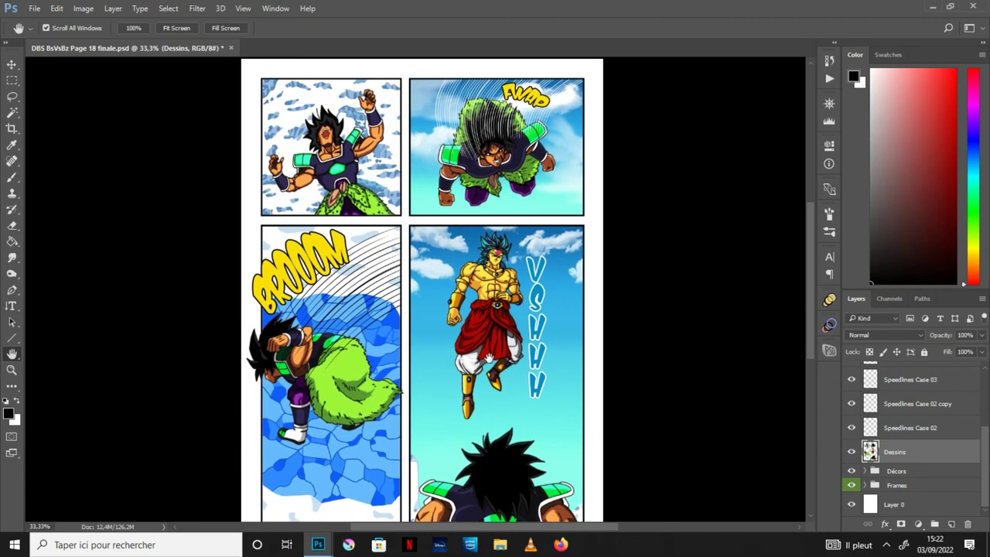
click(35, 8)
click(52, 134)
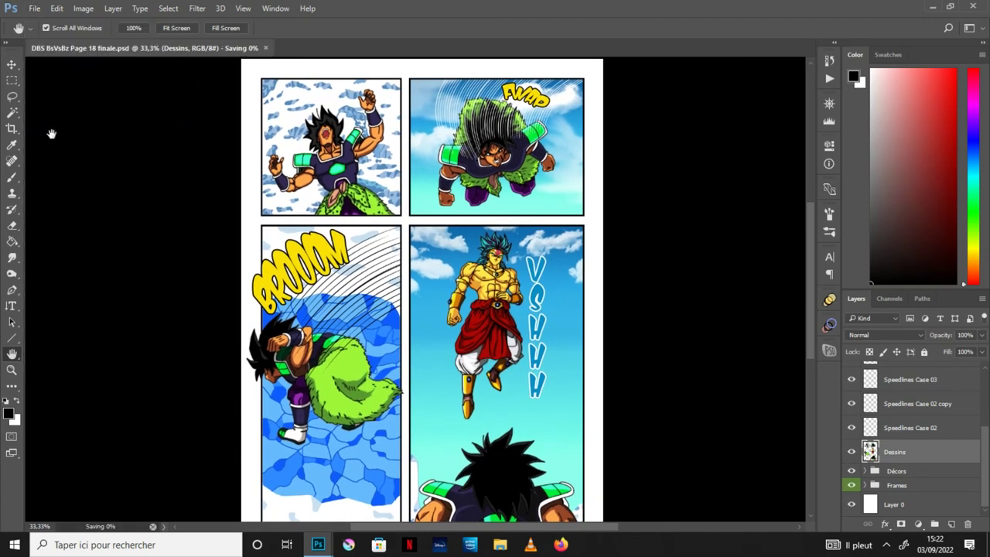